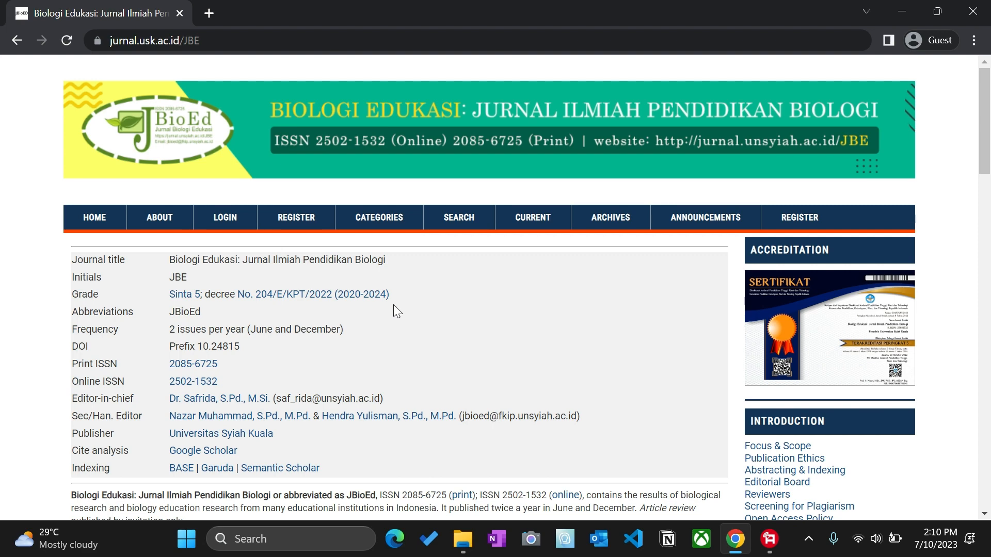
Step: Go to the Biologi Edukasi journal's registration page from the top navigation bar
click(302, 228)
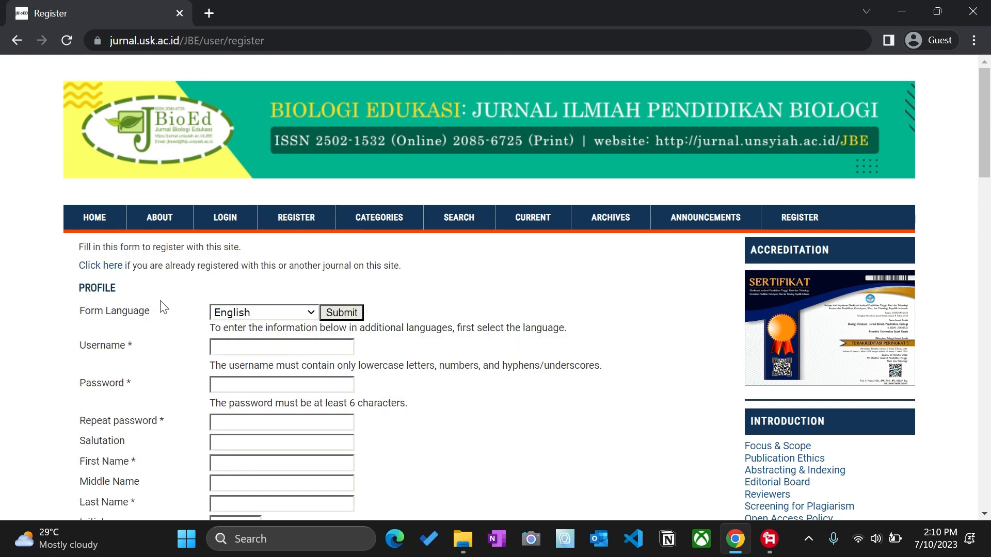
Step: Review the empty registration form's fields, then bring up the Form Language choices
scroll(164, 308, down, 3)
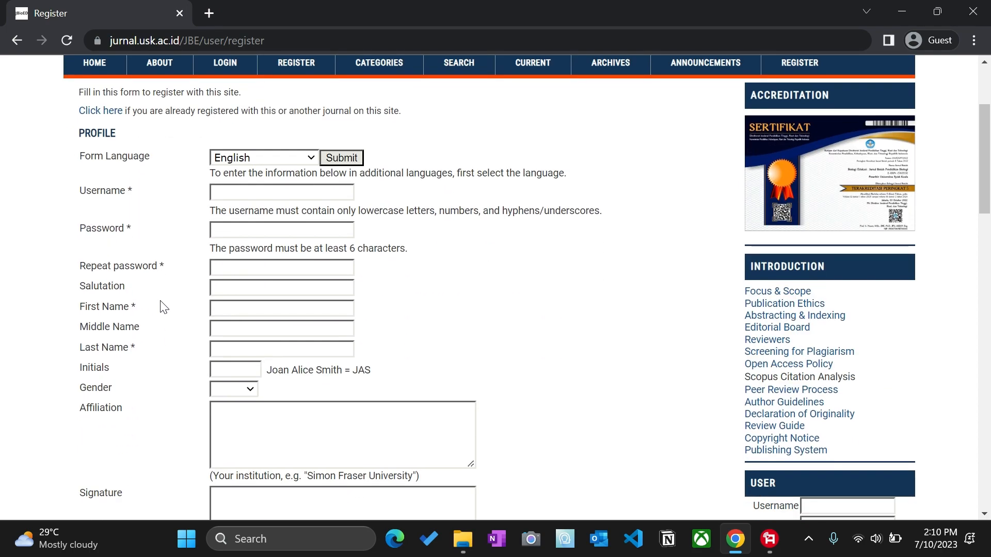
scroll(164, 307, down, 12)
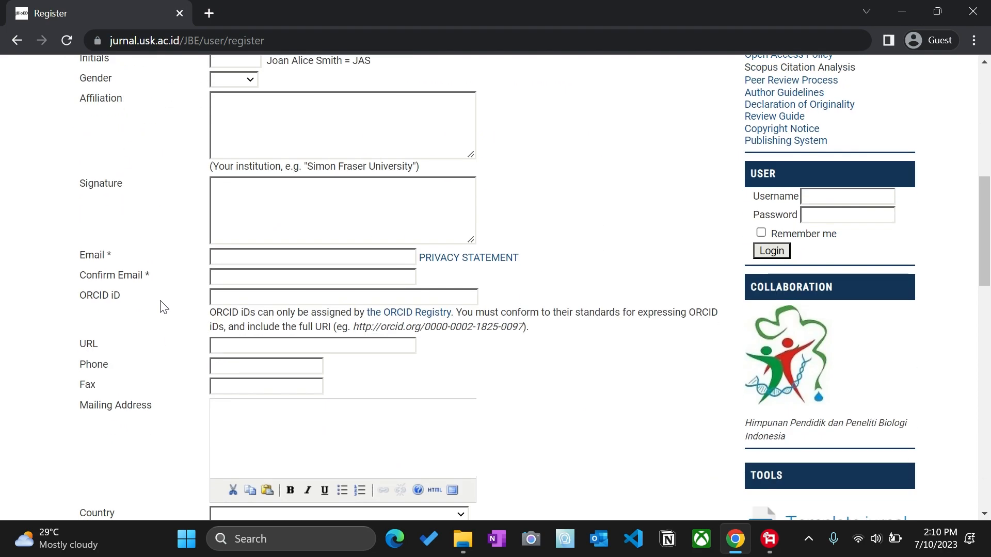
scroll(164, 307, up, 12)
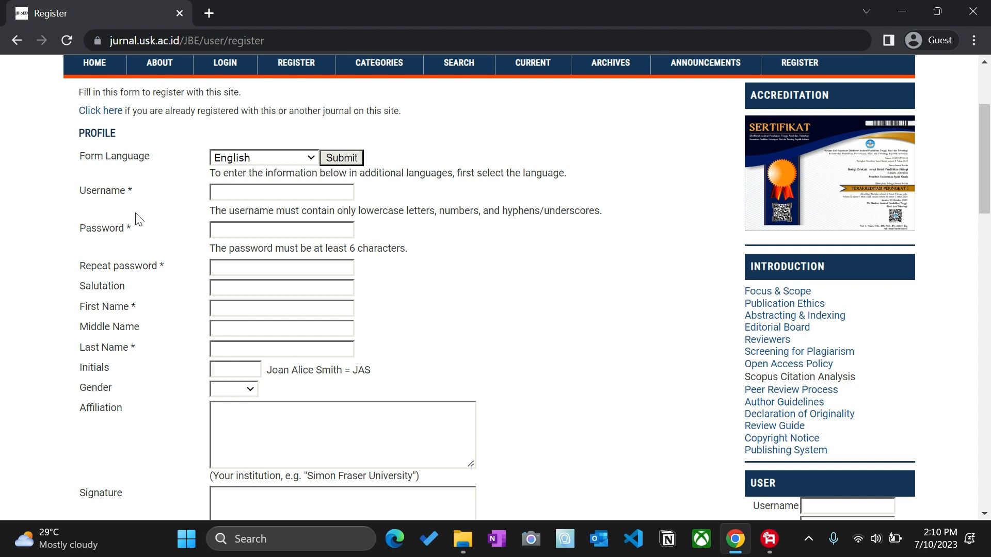
scroll(145, 227, down, 2)
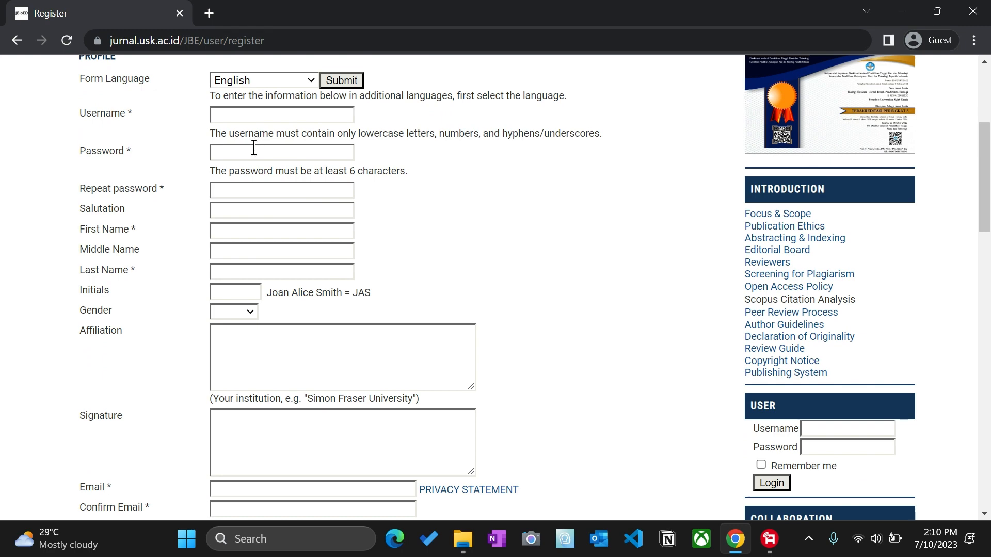
scroll(254, 147, up, 3)
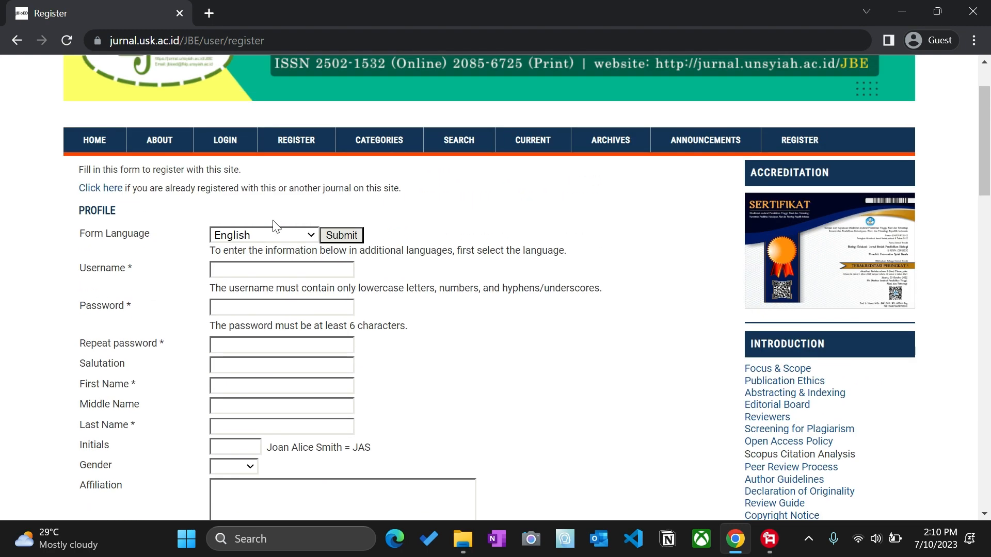
click(275, 236)
Step: Switch the registration form language to Bahasa Indonesia
click(310, 188)
click(287, 239)
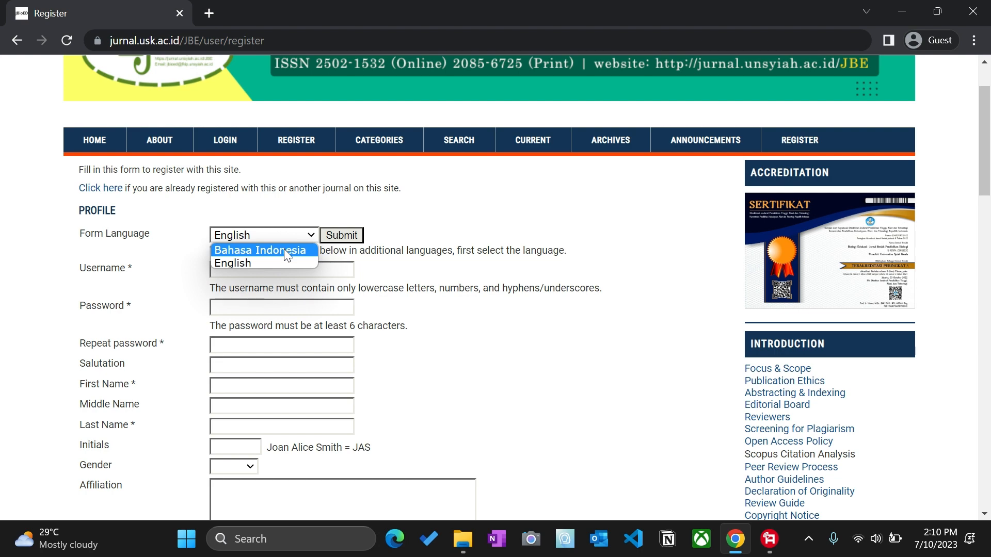
click(284, 249)
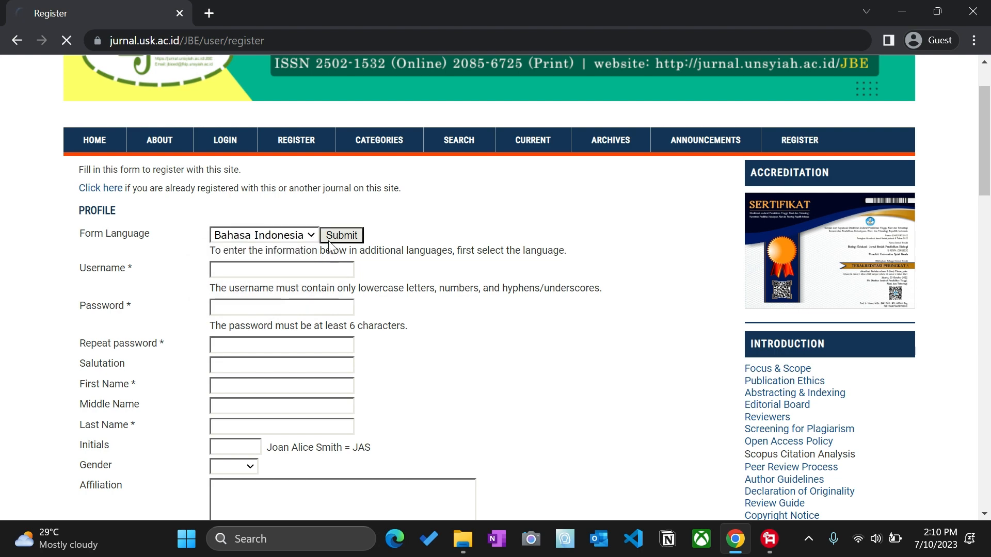
scroll(254, 250, down, 3)
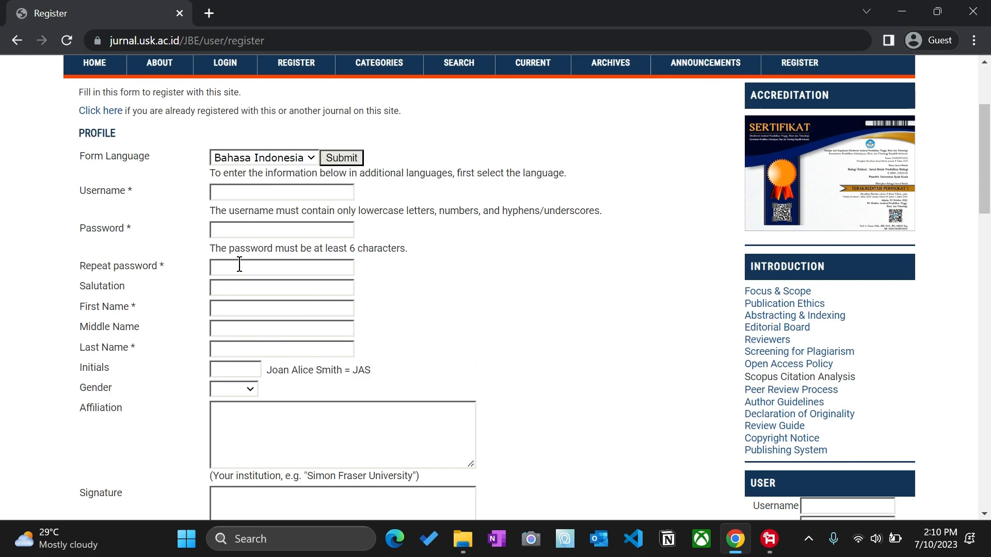
click(255, 200)
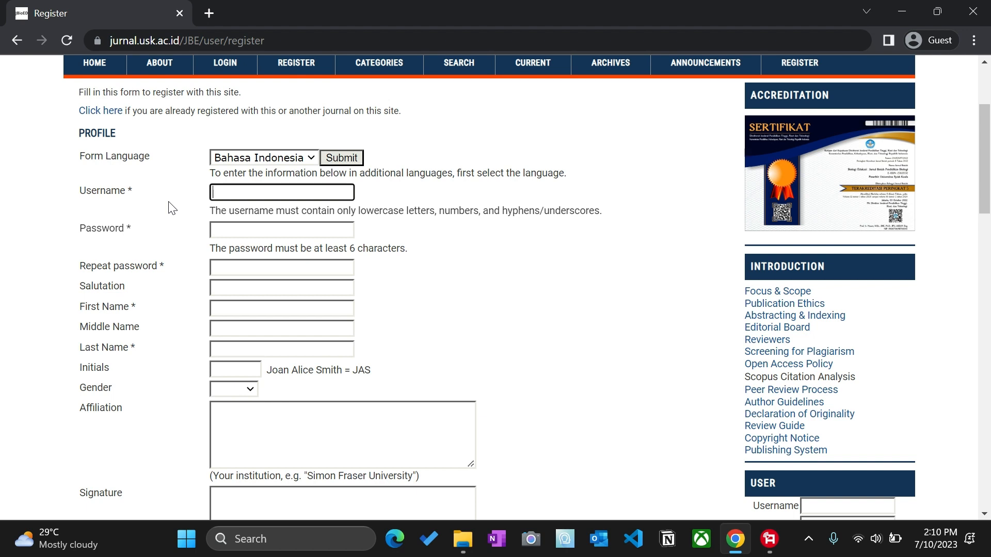
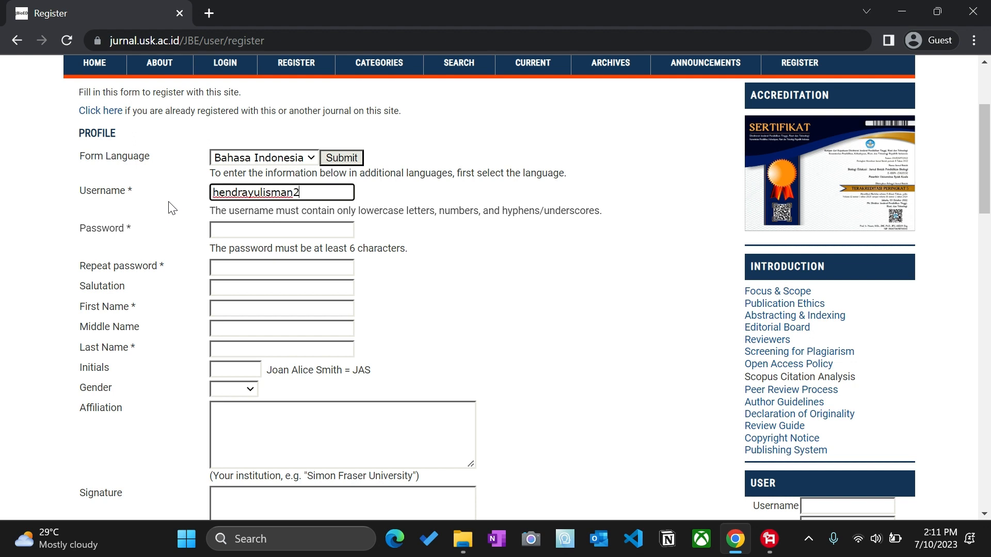
Step: Enter the new account's username and type the password in both password fields
click(225, 232)
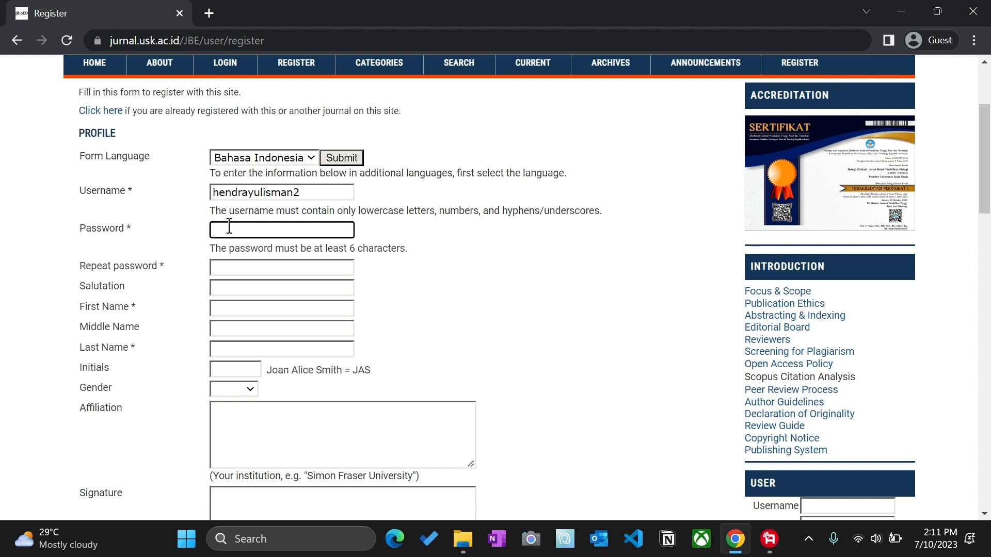
text(•••••••••)
click(227, 263)
text(••••)
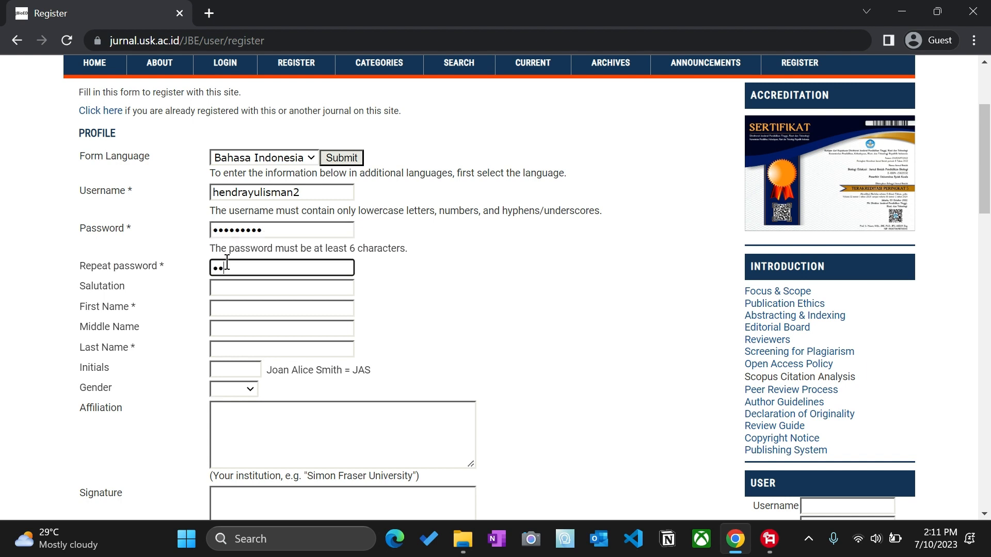
text(•••••)
click(234, 306)
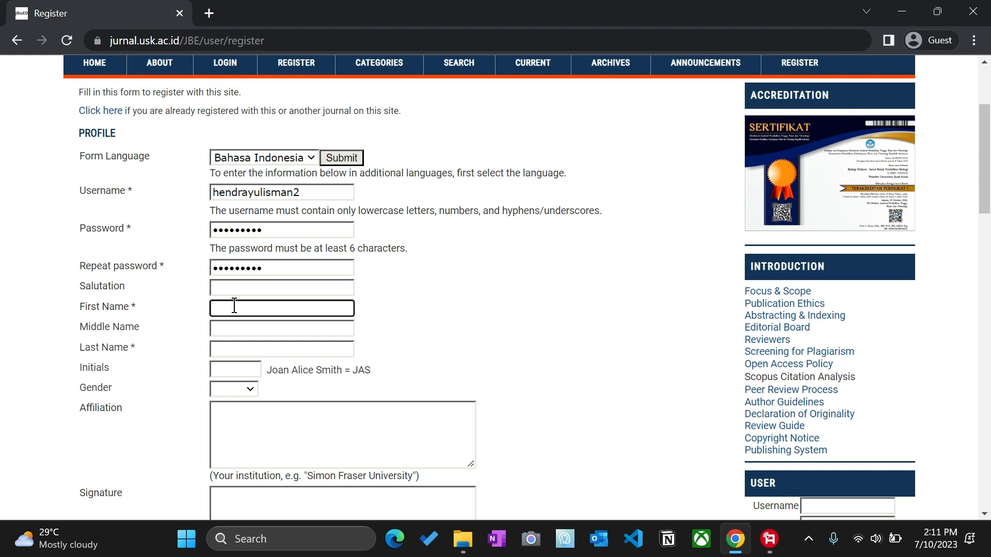
click(252, 351)
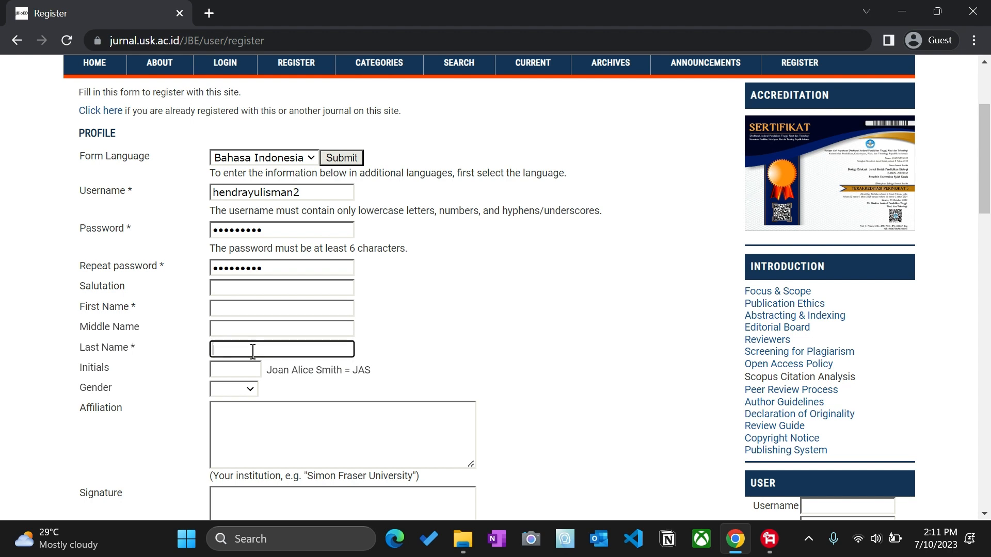
click(142, 315)
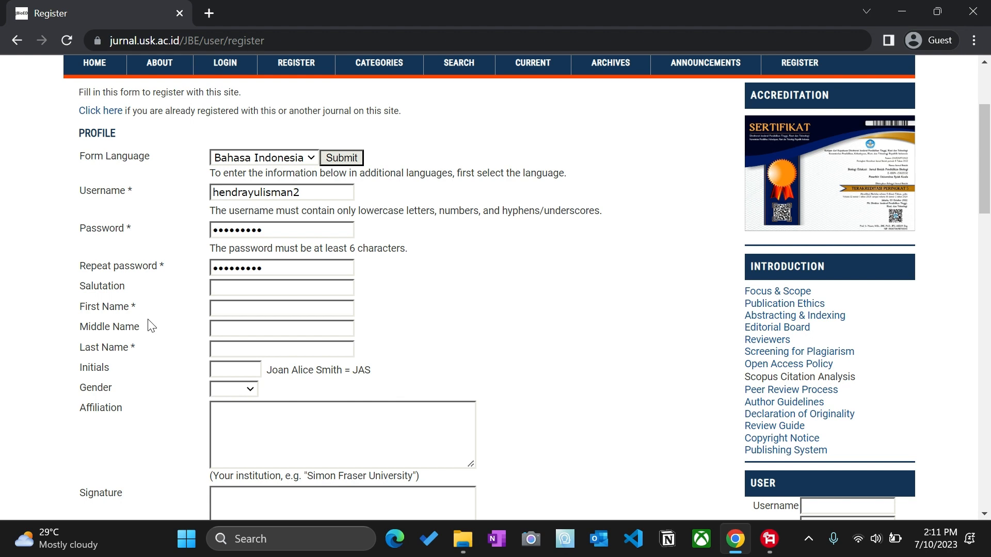
click(256, 312)
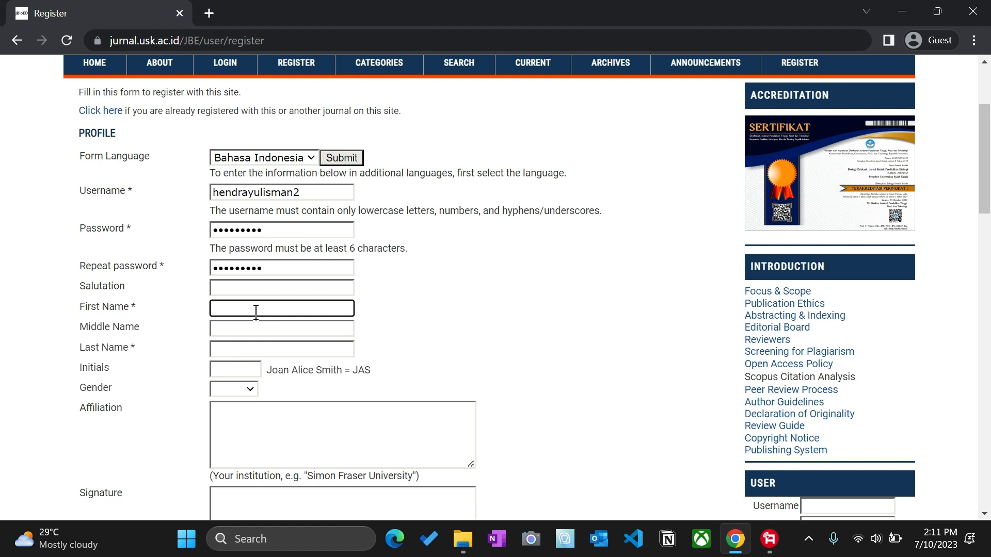
text(Safrida)
click(234, 343)
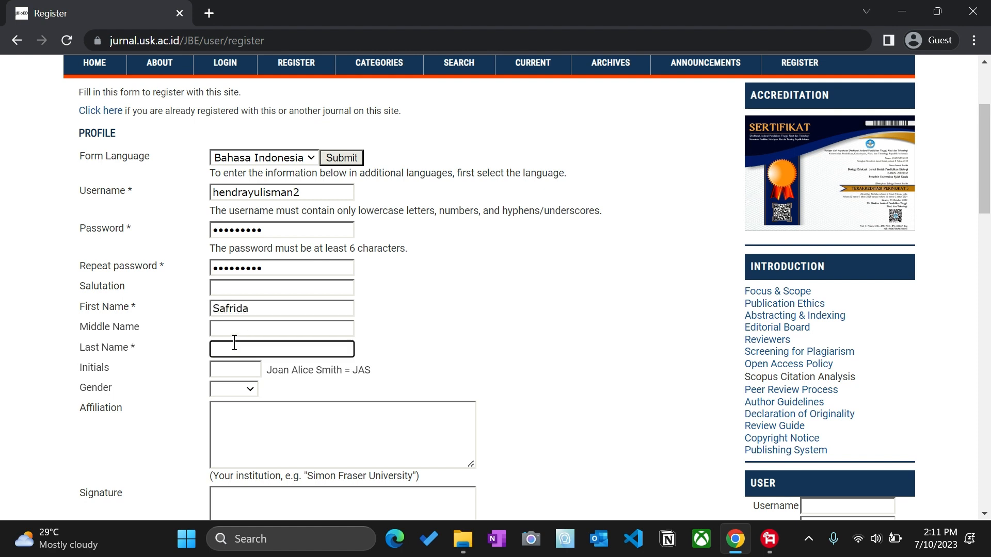
text(Safrida)
click(164, 330)
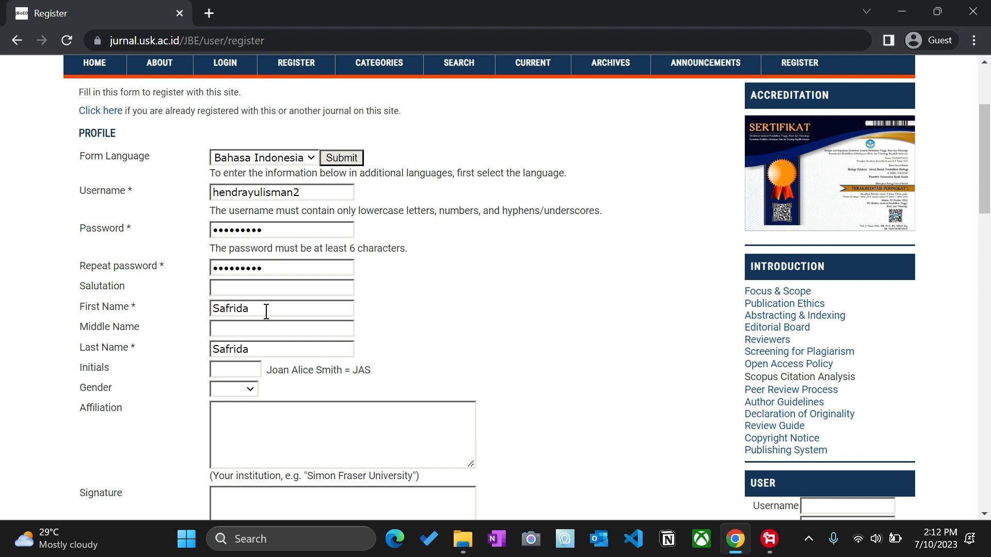
drag(266, 309, 155, 299)
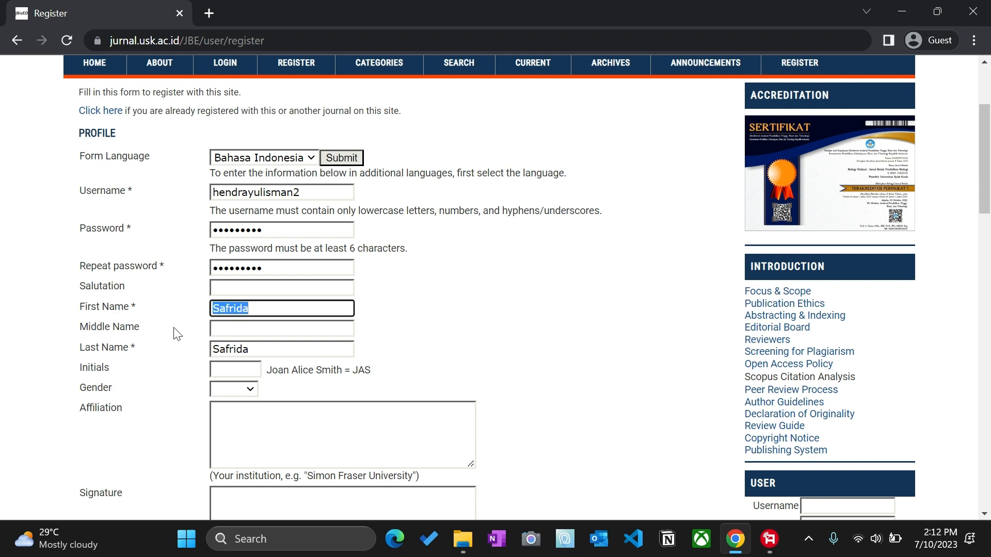
key(BackSpace)
drag(270, 351, 185, 344)
key(BackSpace)
click(239, 309)
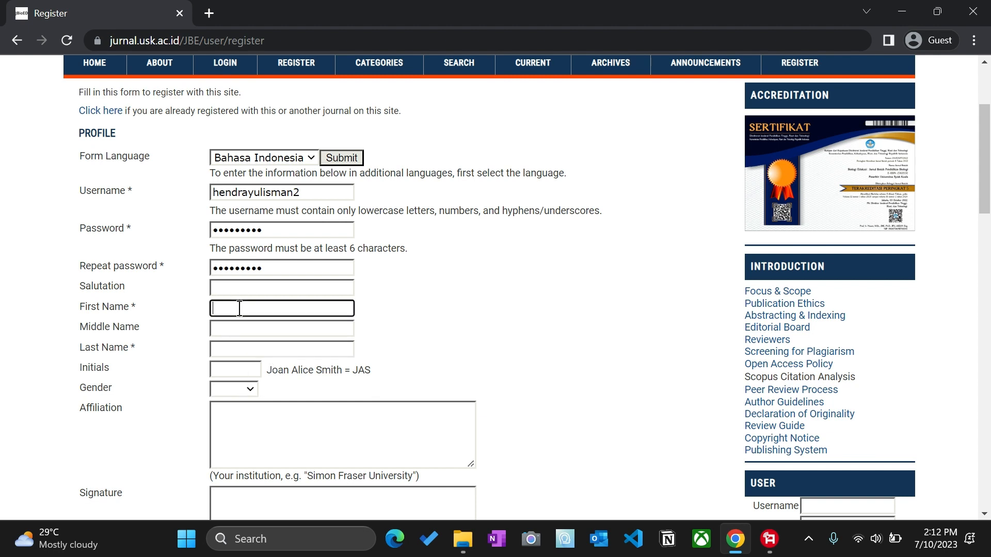
Step: Fill the first, middle and last name fields with a person's full name
click(241, 329)
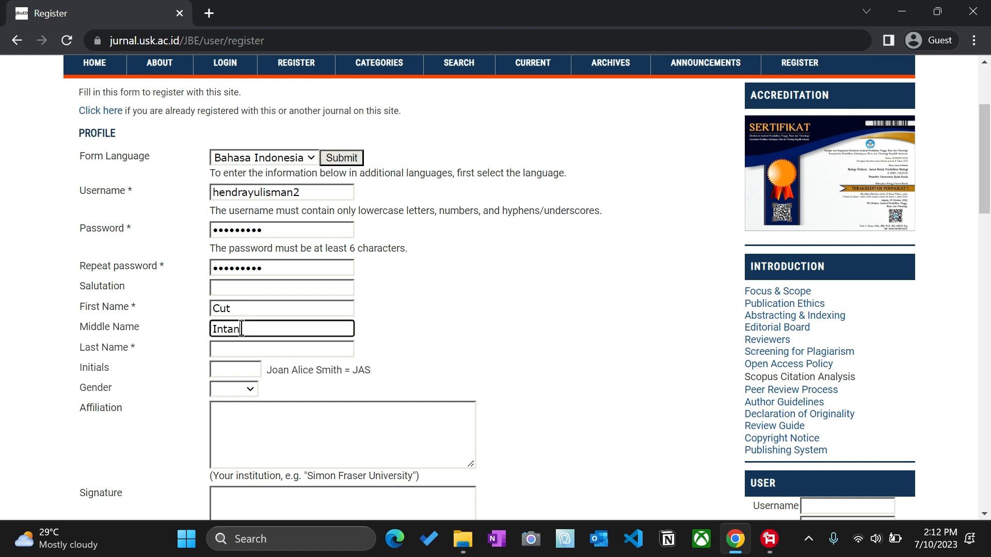
click(236, 350)
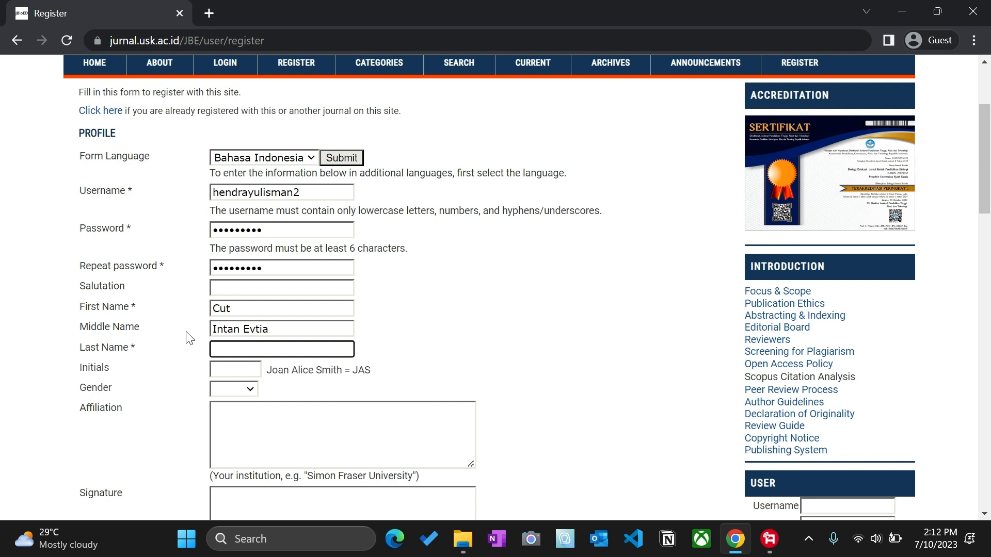
click(190, 338)
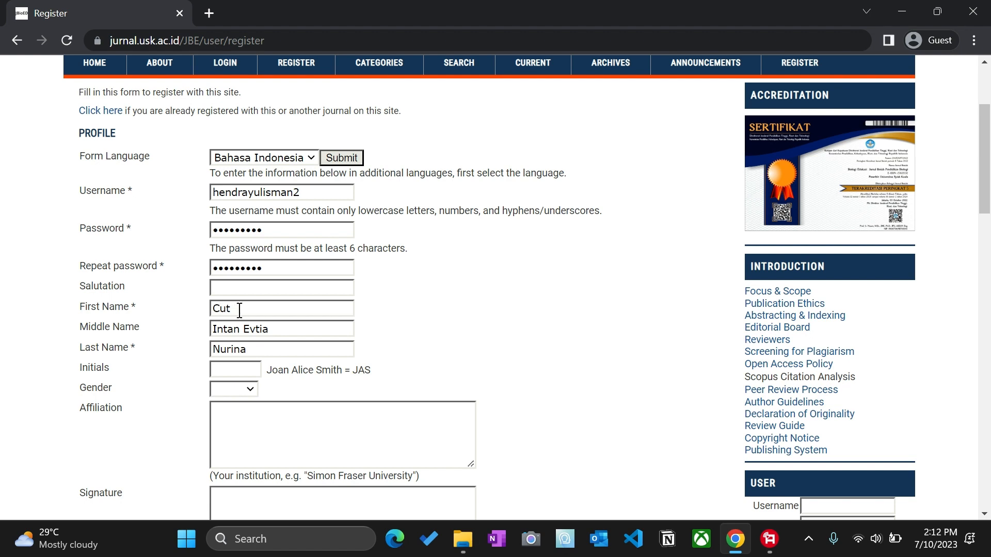
Step: Replace the first and last names with the author's own and clear the middle name
drag(239, 309, 189, 312)
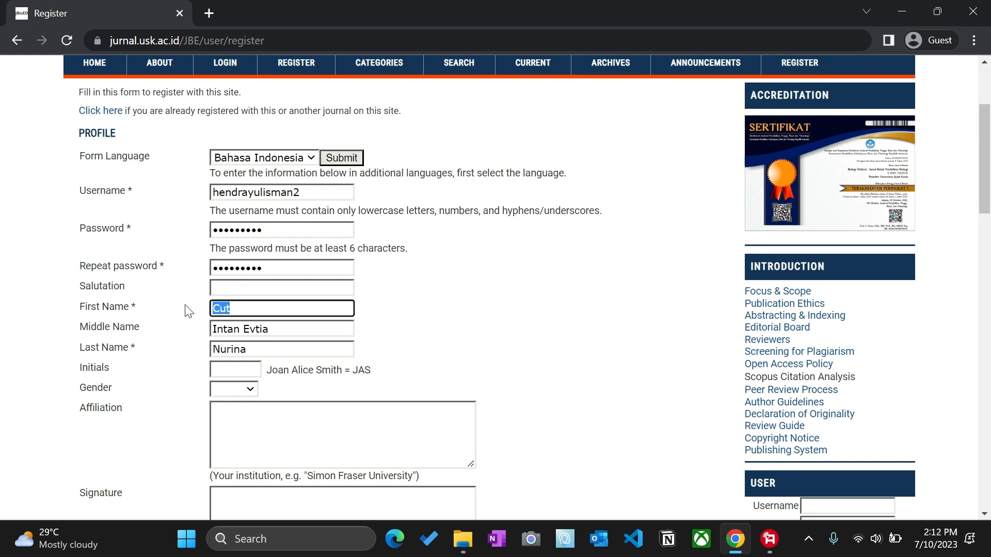
drag(275, 329, 170, 325)
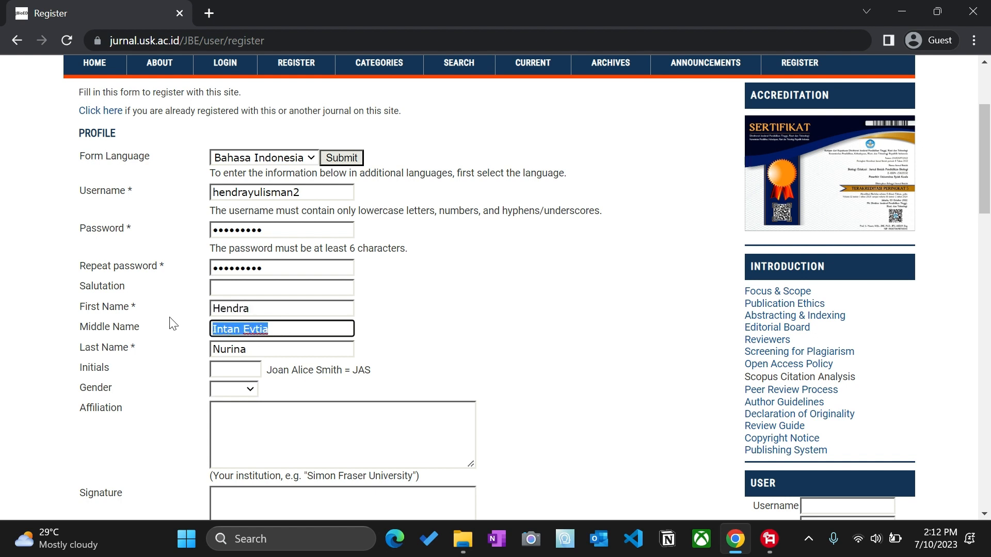
key(BackSpace)
drag(228, 353, 181, 345)
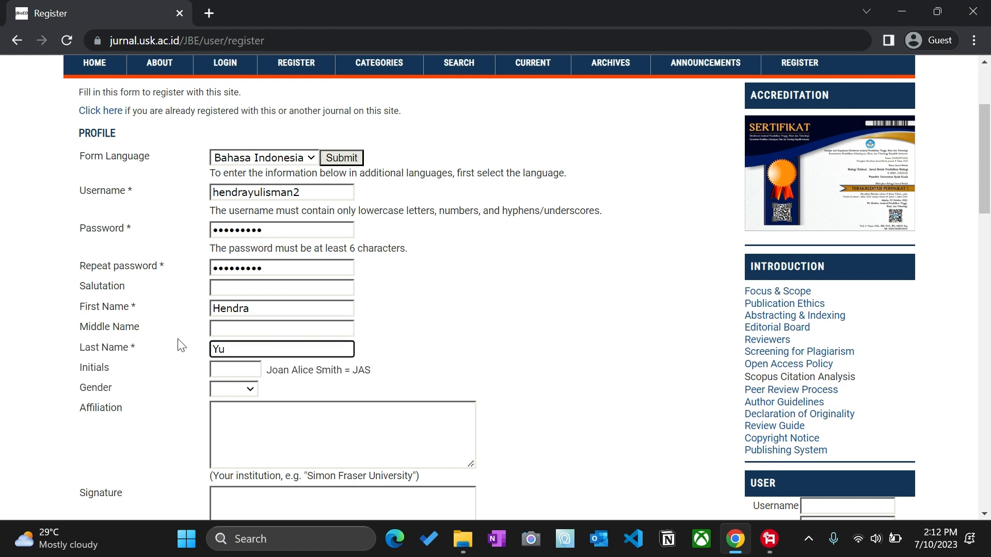
click(134, 400)
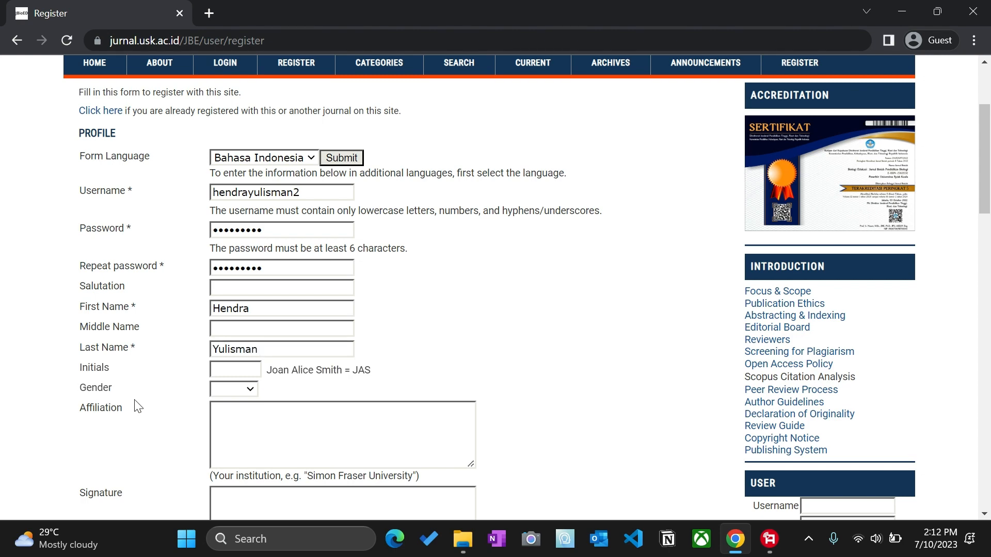
scroll(208, 310, down, 3)
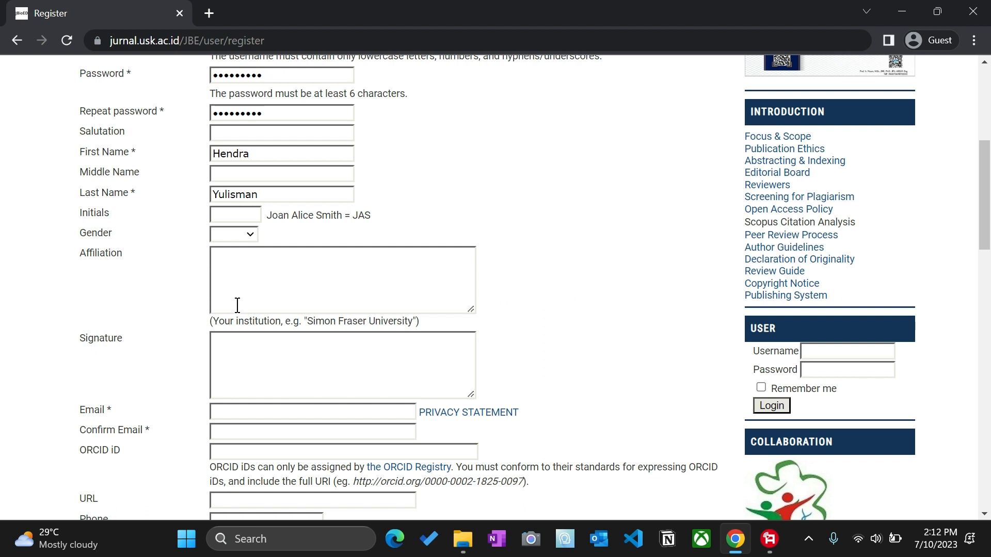
click(243, 270)
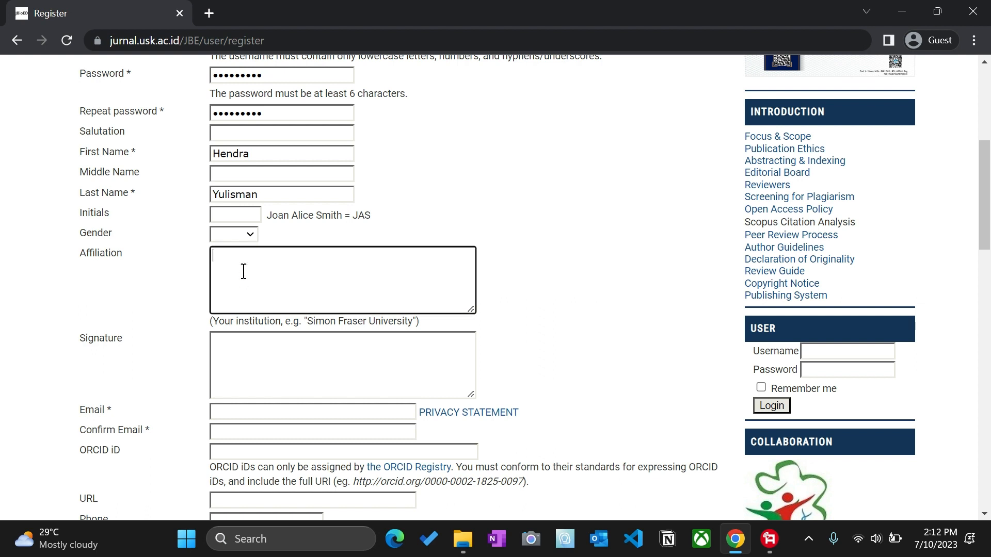
scroll(213, 299, down, 4)
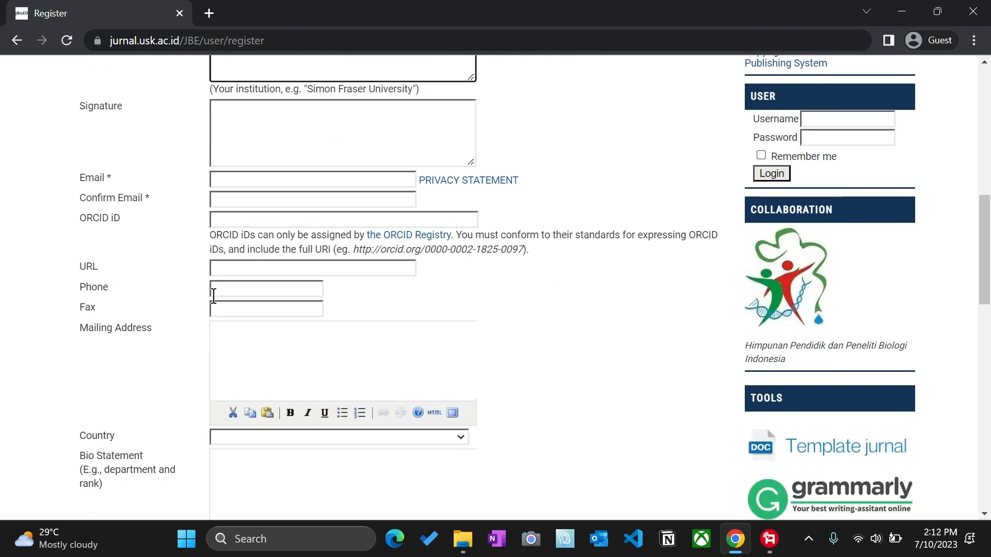
scroll(224, 314, down, 1)
scroll(223, 314, down, 1)
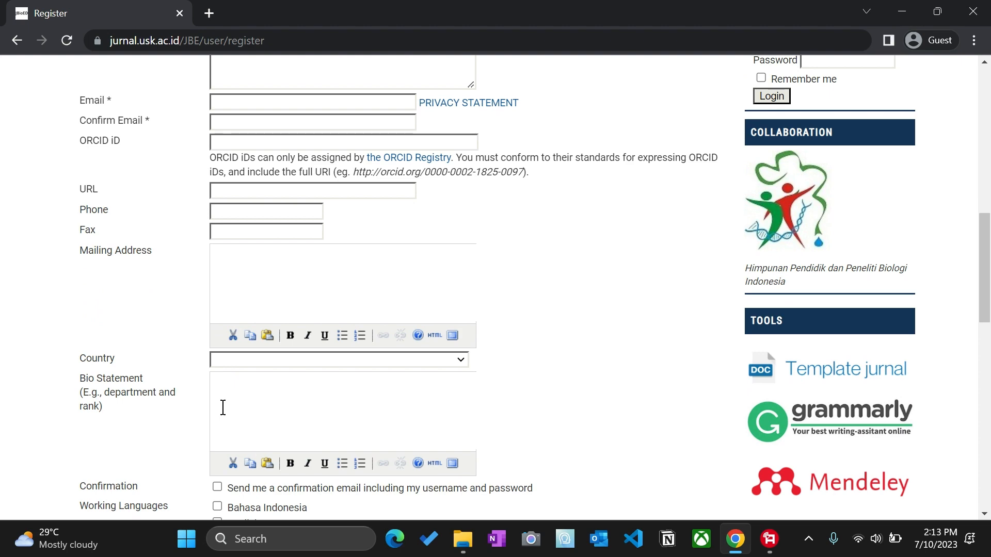
scroll(223, 407, up, 5)
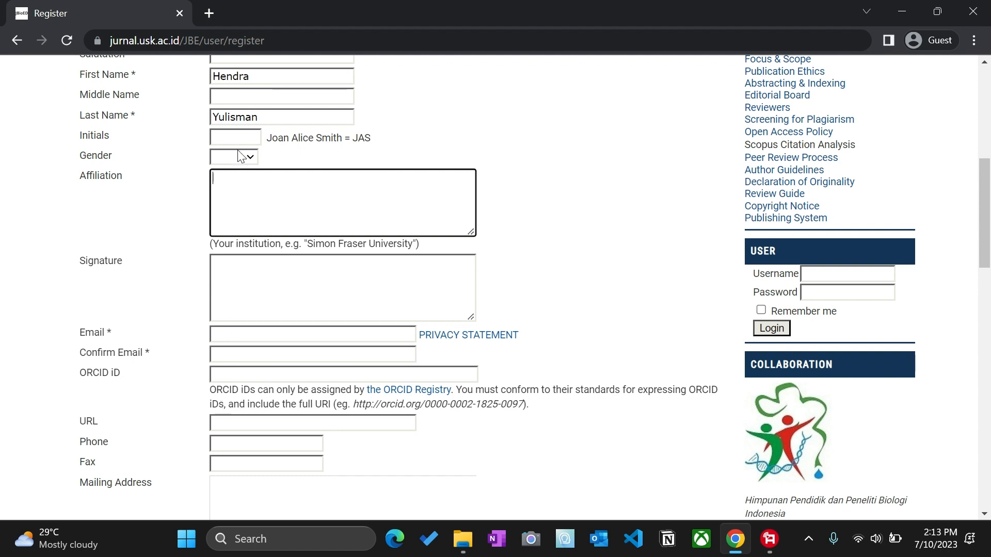
click(249, 137)
Step: Enter the author's initials, gender M and affiliation Universitas Syiah Kuala
text(HY)
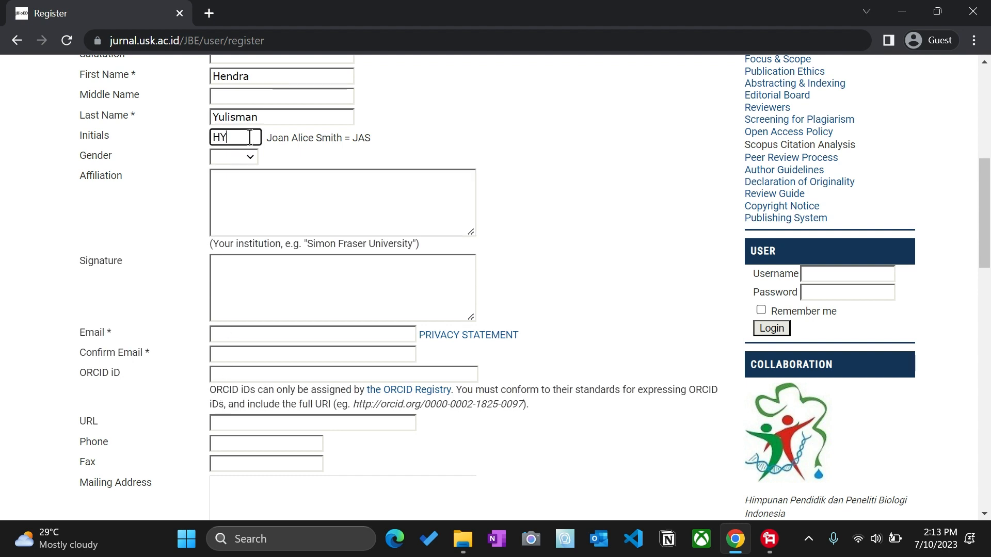
click(254, 156)
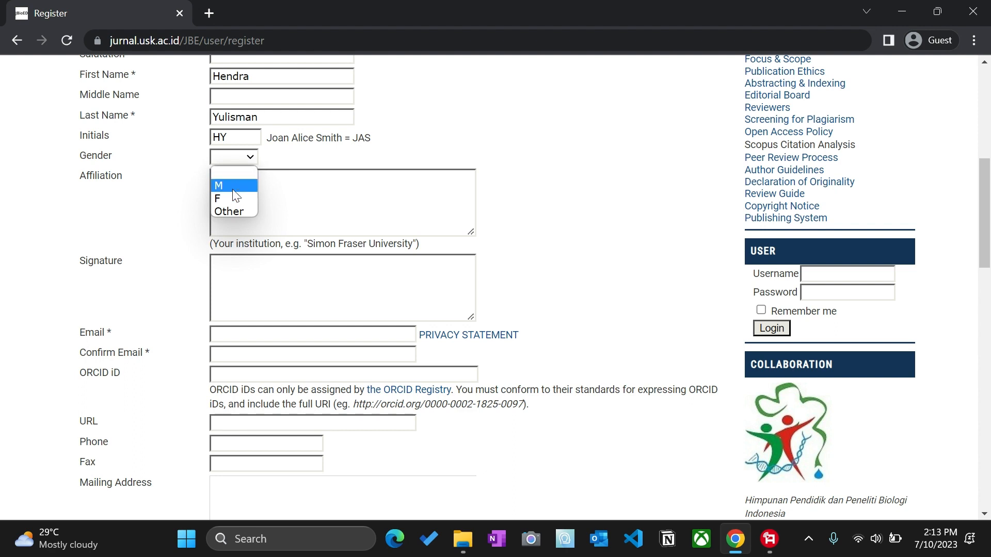
click(235, 196)
click(243, 157)
click(239, 184)
click(239, 183)
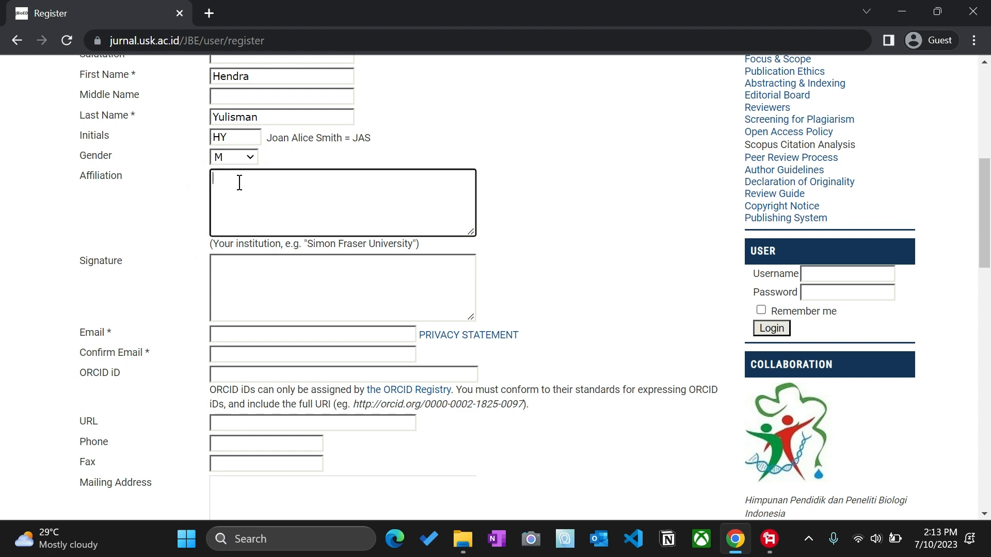
text(Universitas Syiah Kuala)
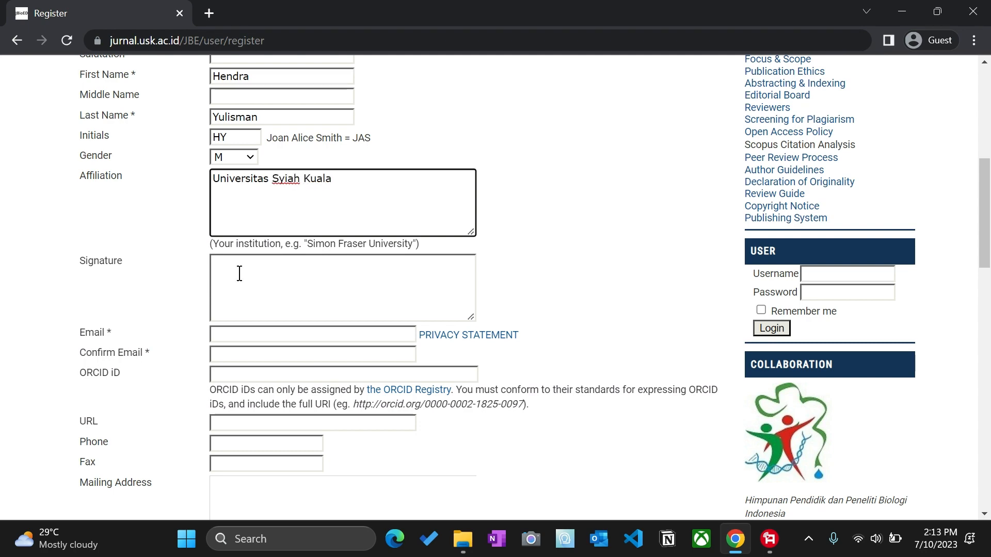
Step: Enter the author's e-mail address and paste the same address into Confirm Email
scroll(236, 278, down, 3)
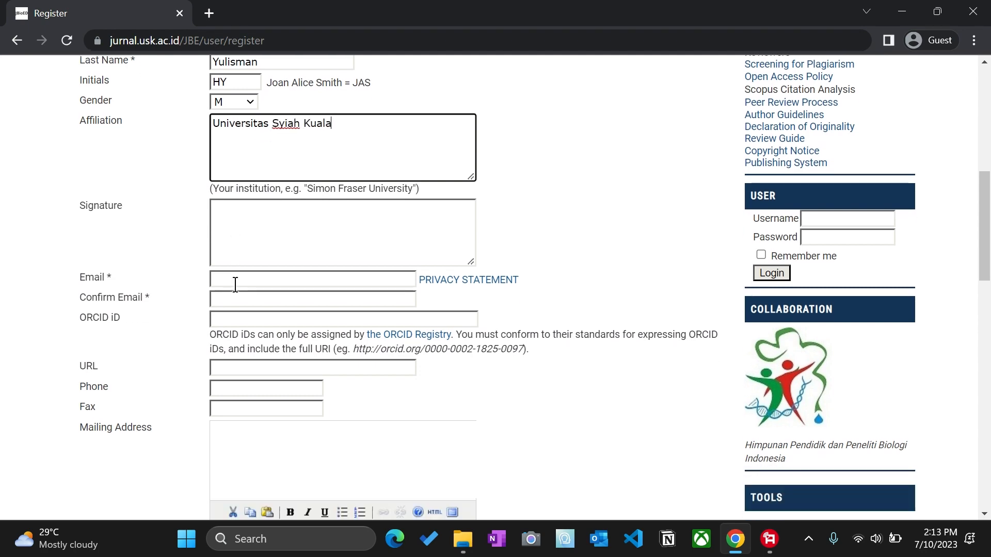
click(244, 180)
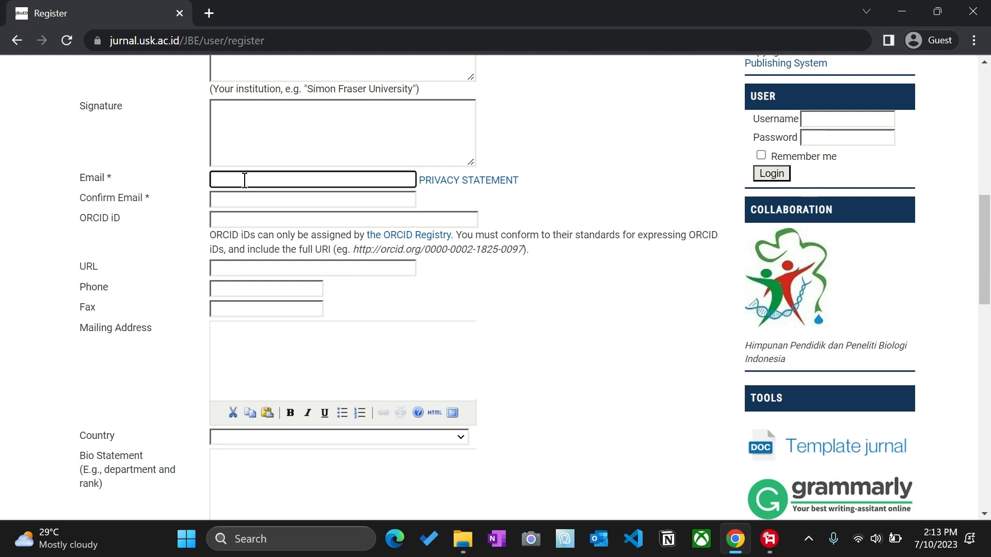
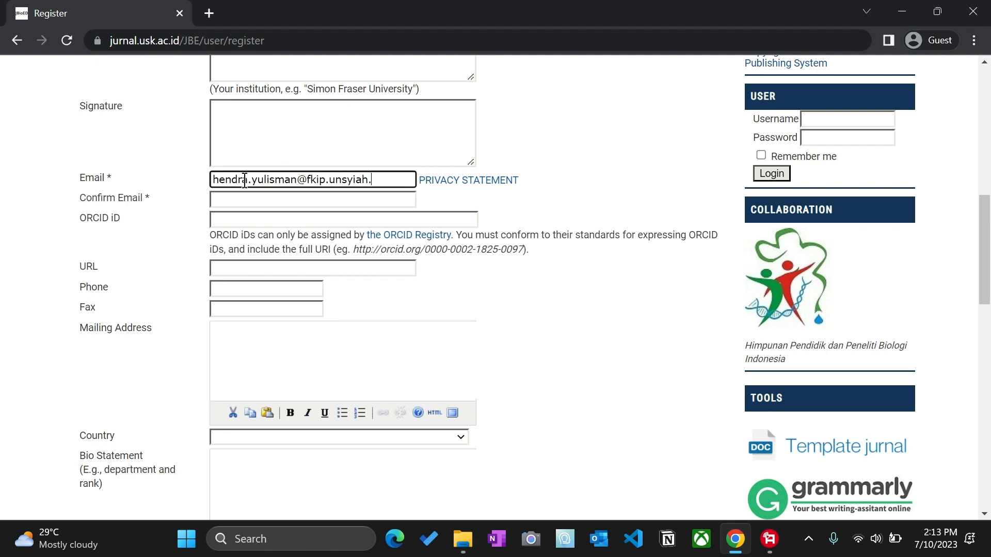
key(ctrl+a)
key(ctrl+c)
click(279, 202)
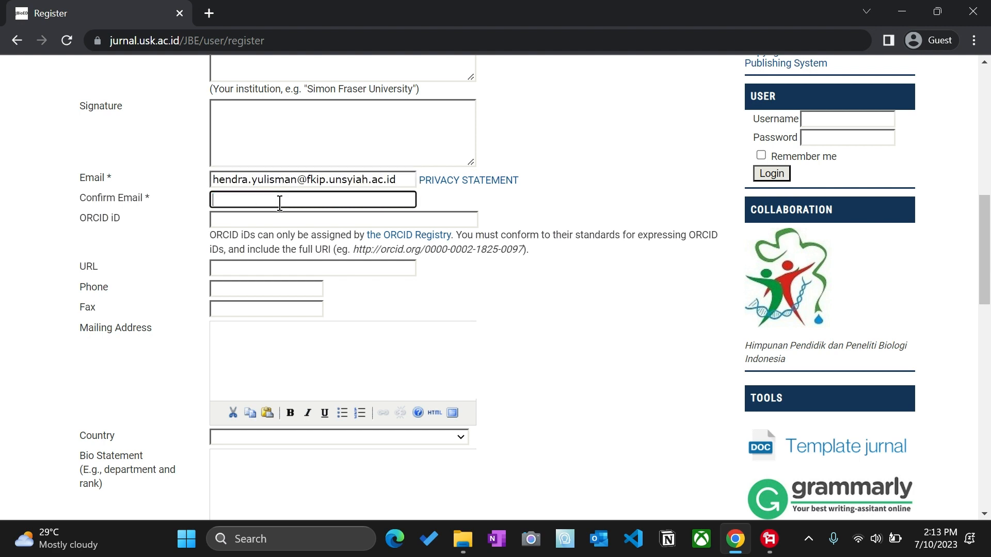
key(ctrl+v)
scroll(269, 222, down, 2)
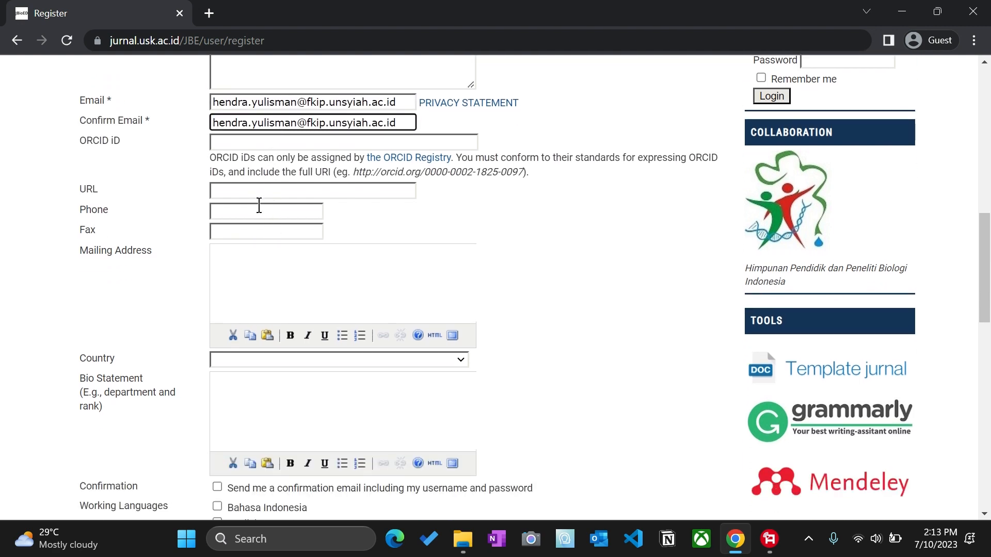
scroll(259, 205, down, 2)
Step: Set the country to Indonesia
click(255, 283)
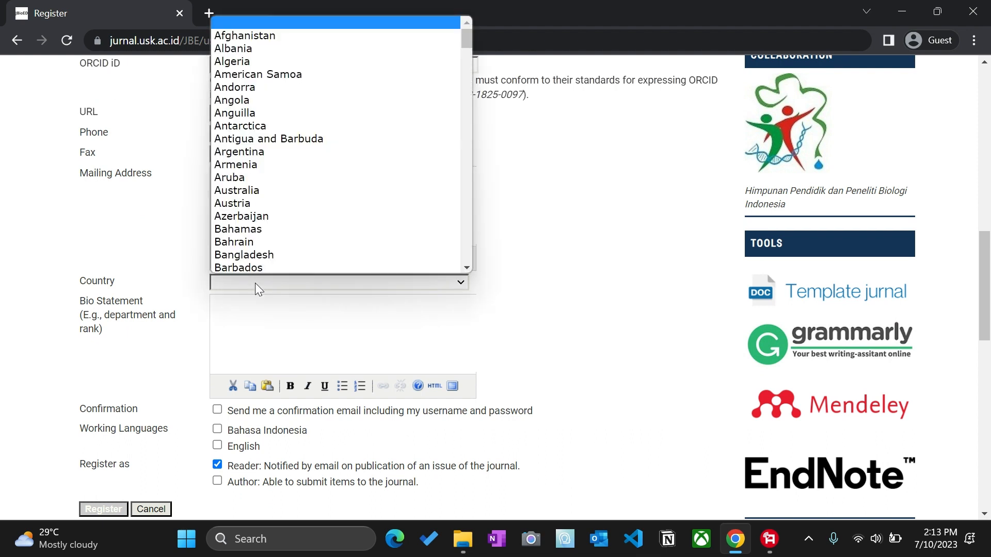
text(indo)
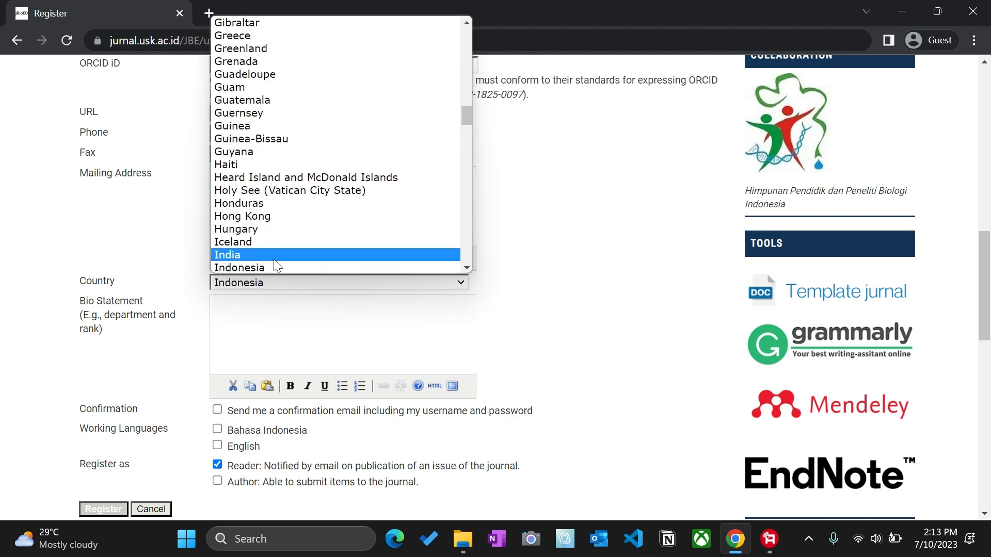
click(275, 267)
Step: Write the bio statement 'Program Studi Pendidikan Biologi, Fakultas Keguruan dan Ilmu Pendidikan'
click(249, 311)
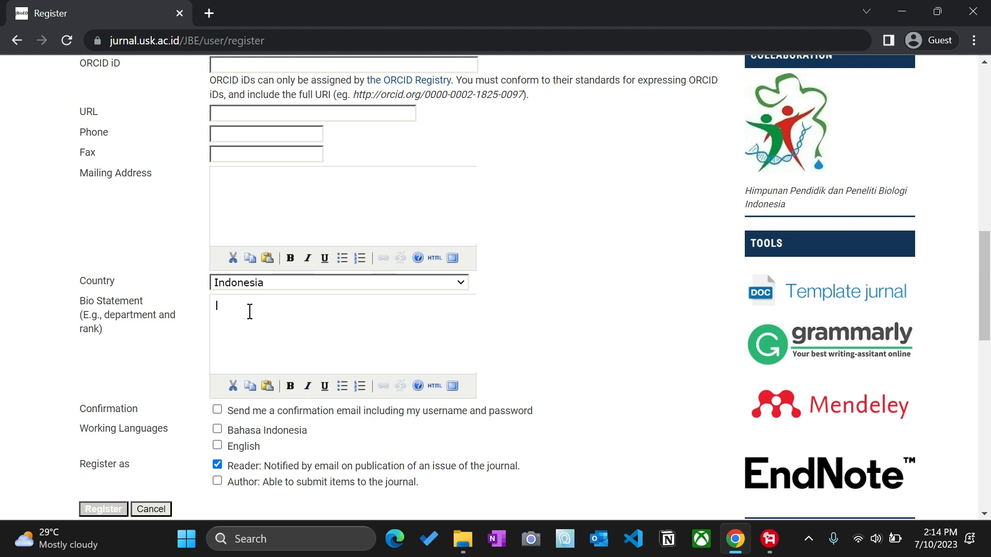
text(Program Studi Pendidikan Biologi, )
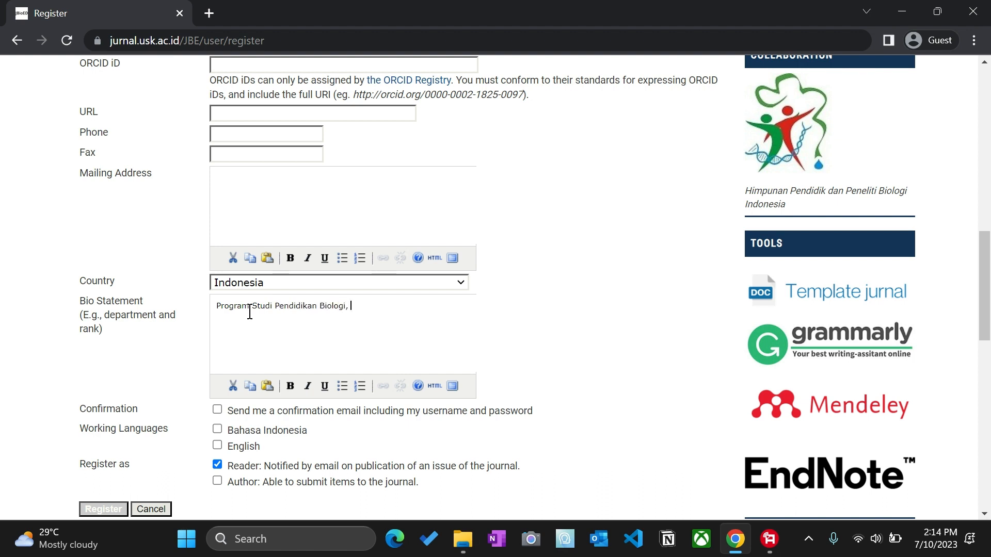
text(Fakultas Keguruan dan Ilmu P)
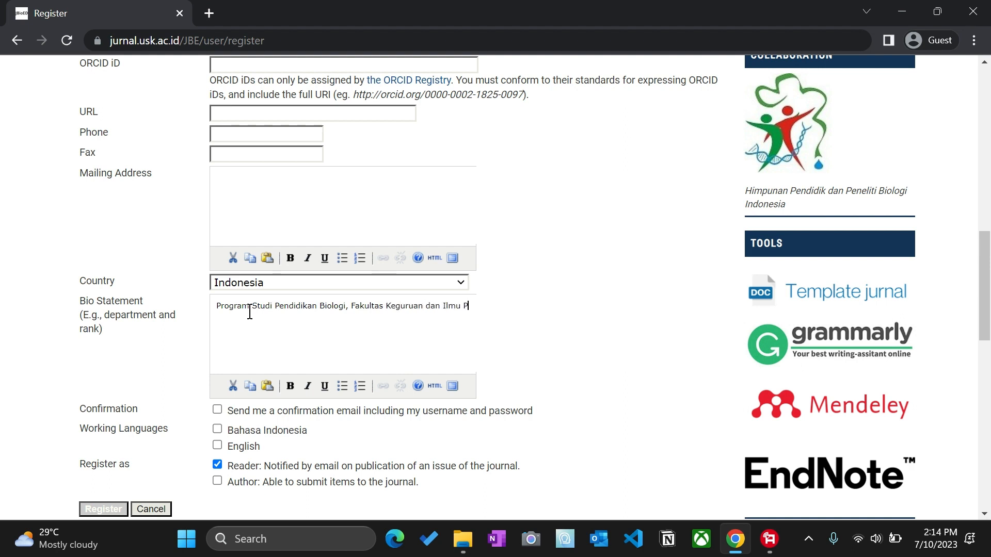
text(endidikan, U)
key(BackSpace)
key(BackSpace)
scroll(155, 347, down, 3)
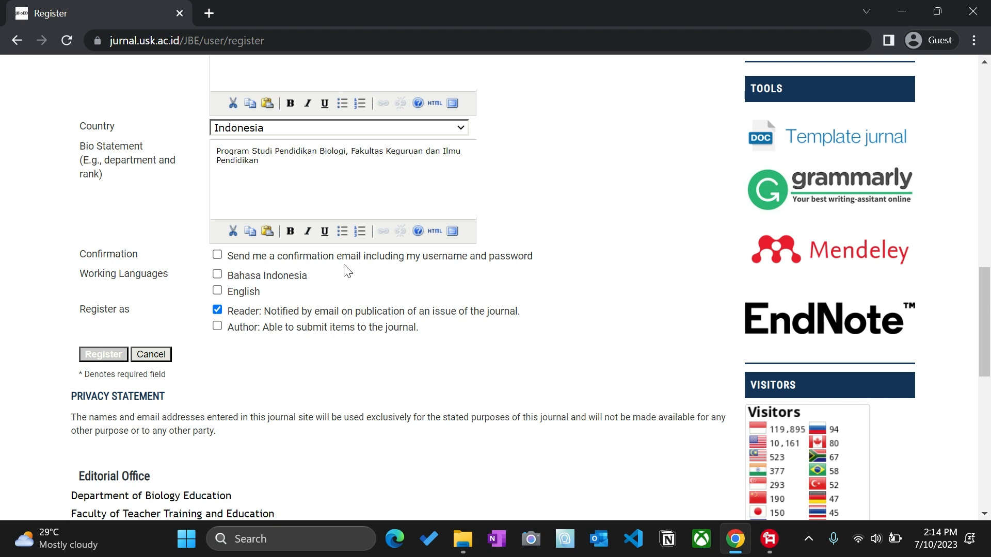
Step: Request a confirmation email, add Bahasa Indonesia and English, add the Author role, and register
click(217, 255)
click(217, 274)
click(217, 291)
click(219, 330)
scroll(379, 361, up, 15)
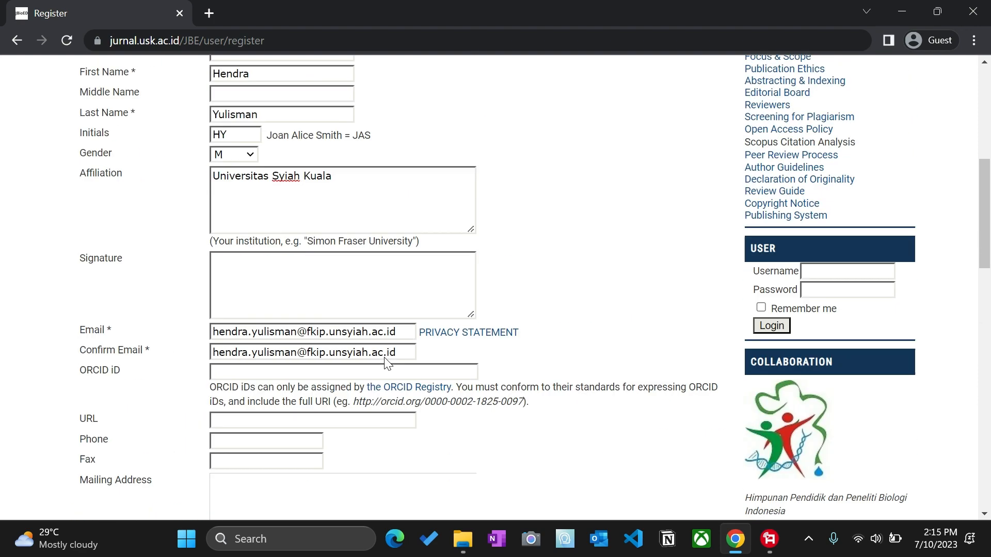
scroll(379, 361, down, 5)
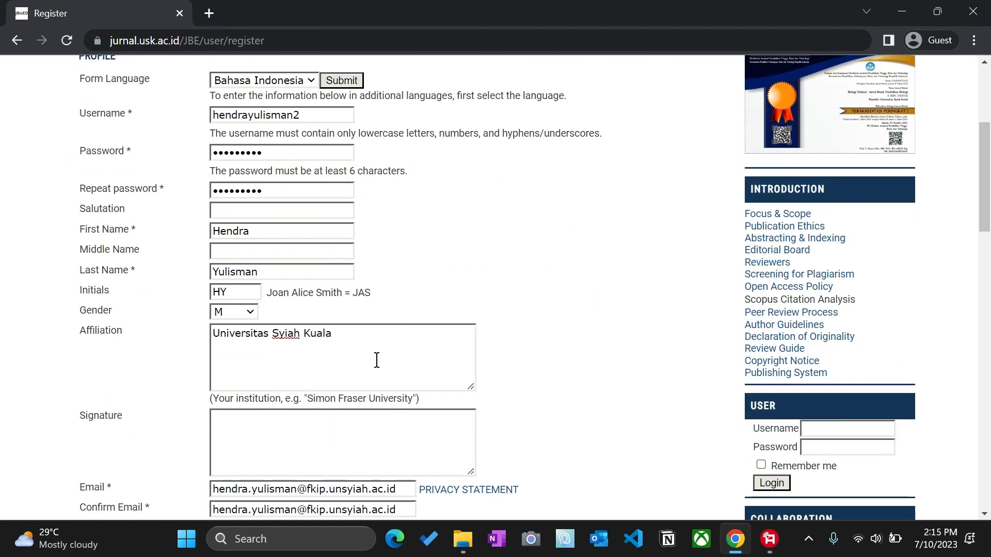
scroll(376, 360, down, 20)
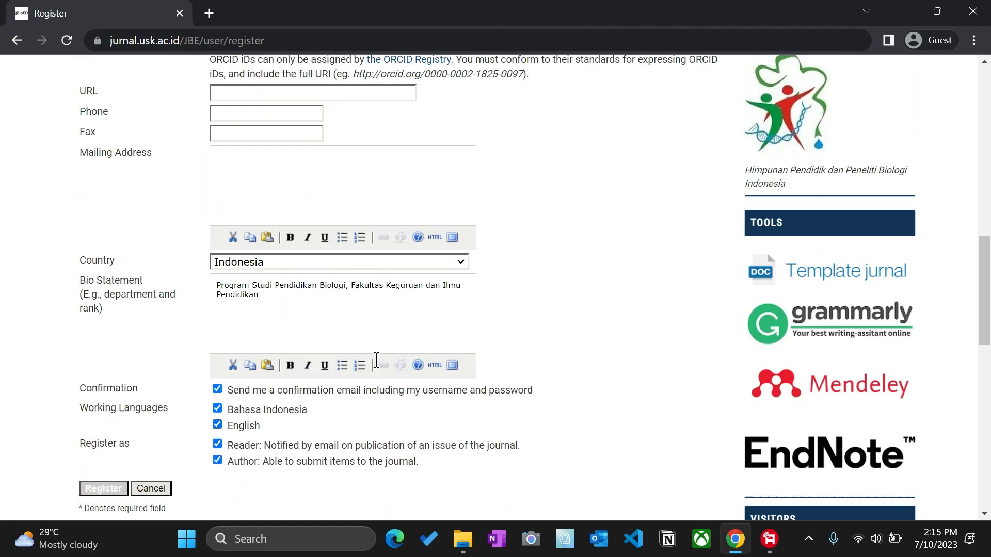
scroll(382, 367, up, 9)
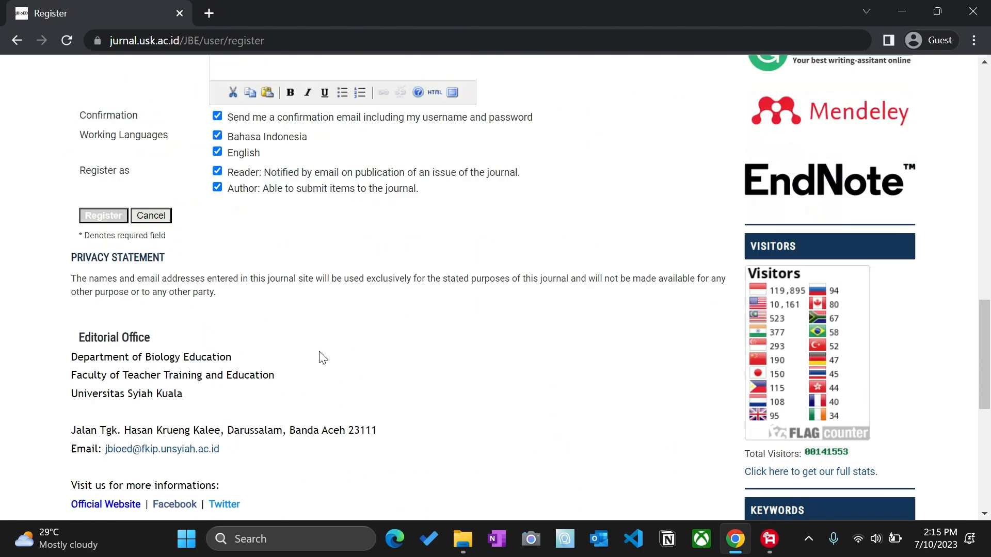
click(120, 508)
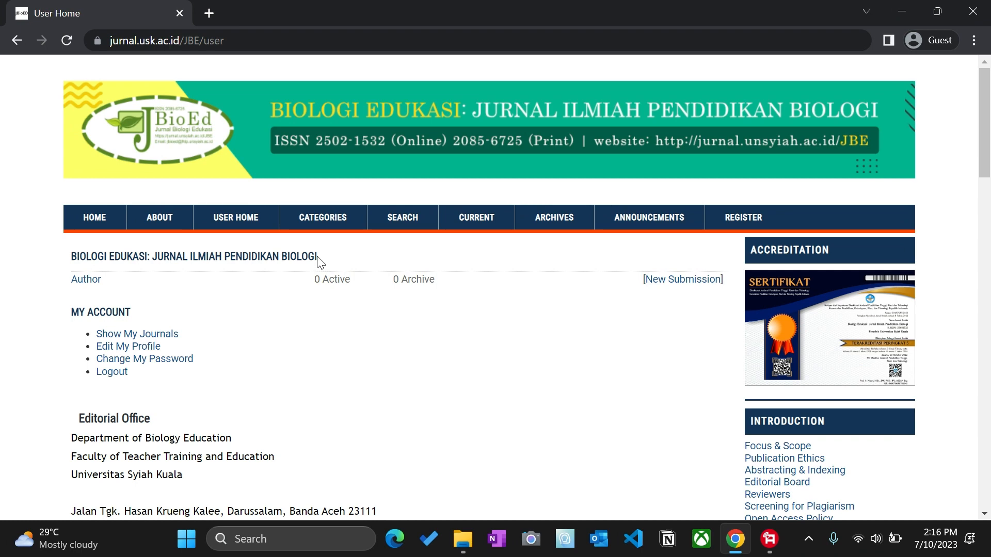
Step: Check the Author's active submissions, return to User Home and start a new submission
click(251, 227)
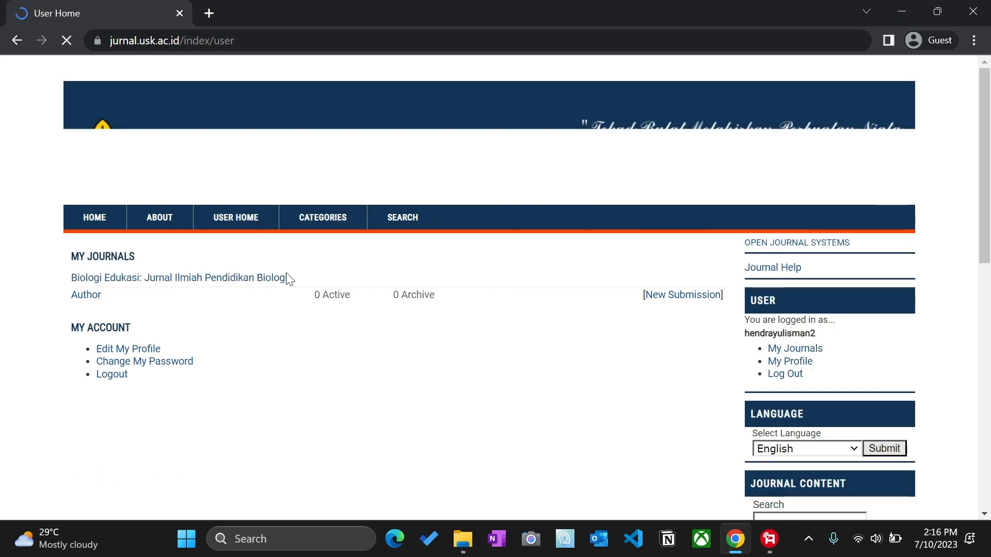
click(86, 295)
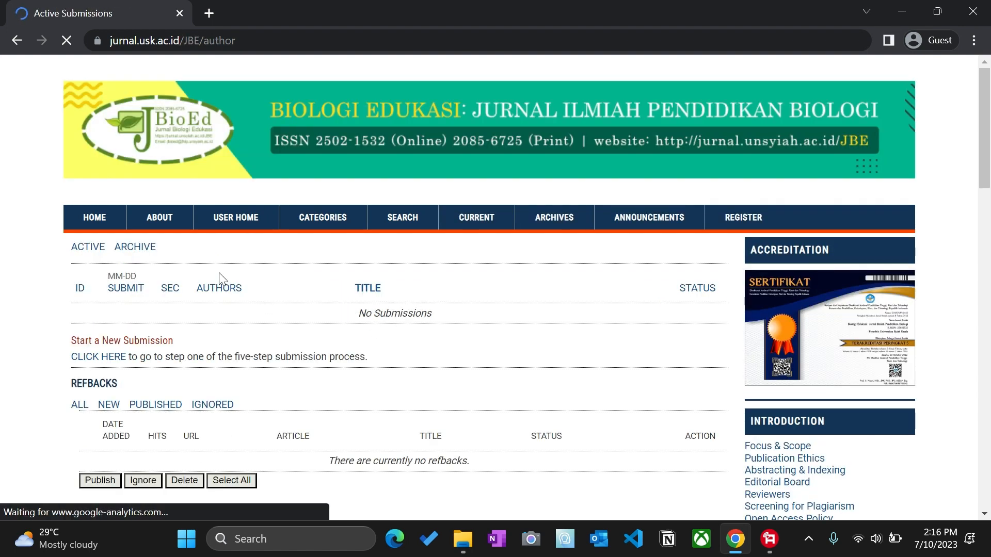
click(222, 223)
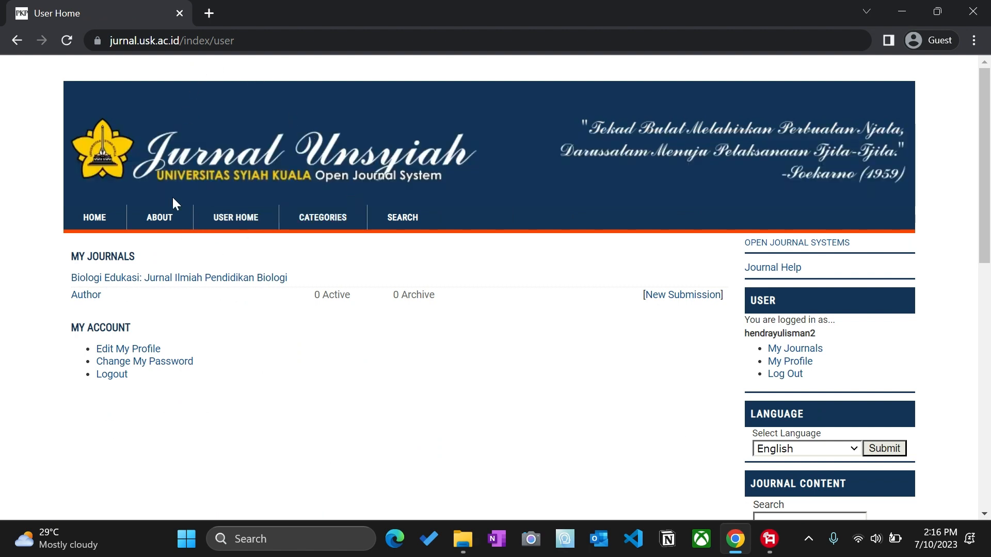
click(661, 305)
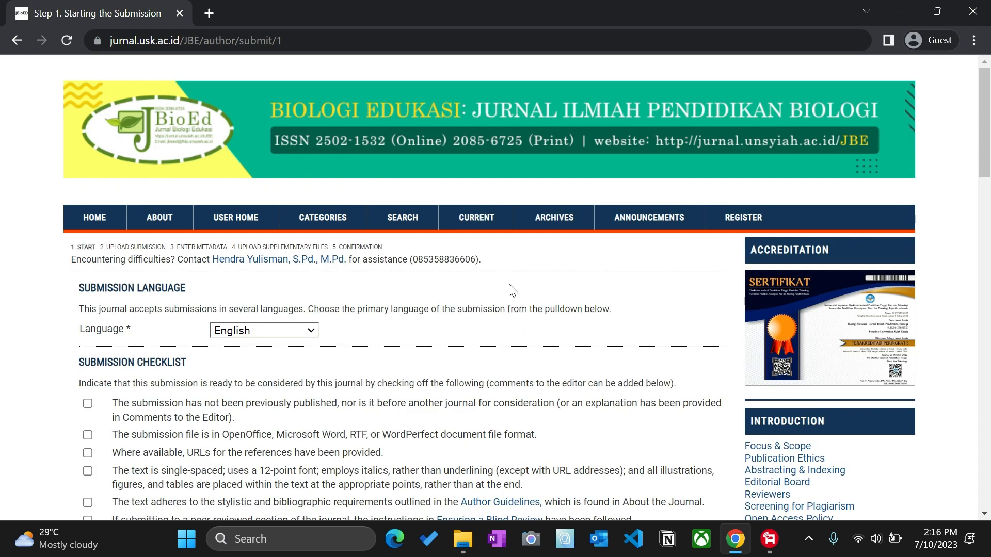
Step: Set the submission language to Bahasa Indonesia
scroll(513, 290, down, 10)
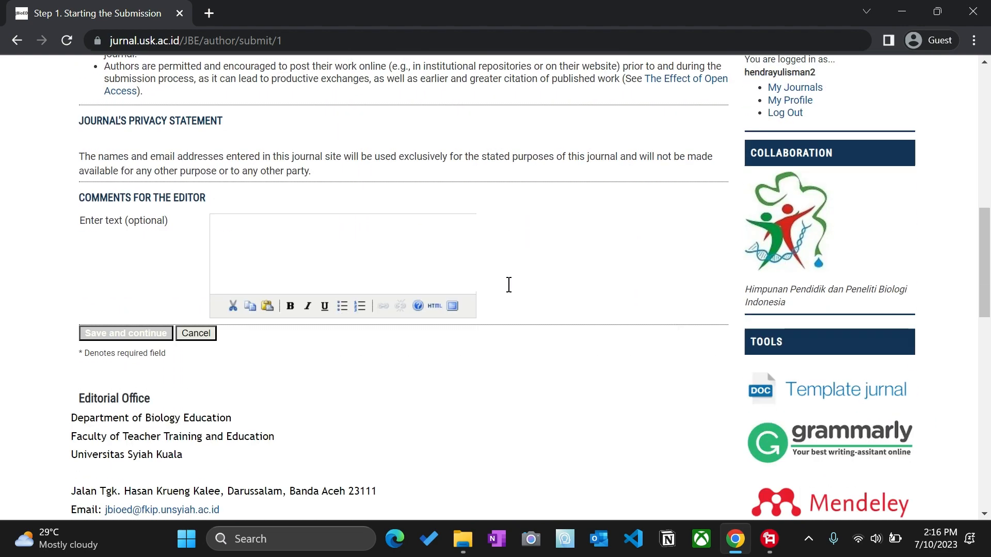
scroll(511, 288, up, 10)
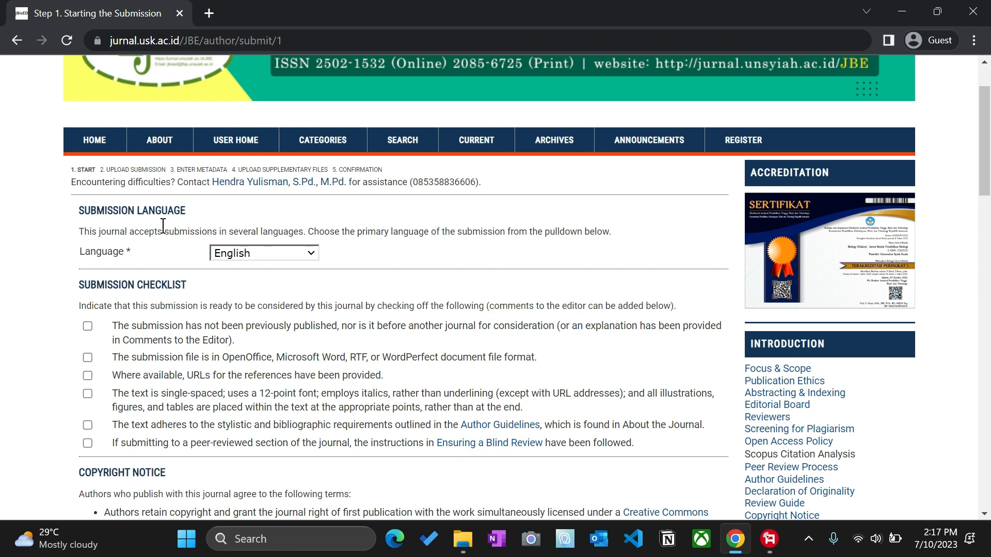
click(236, 252)
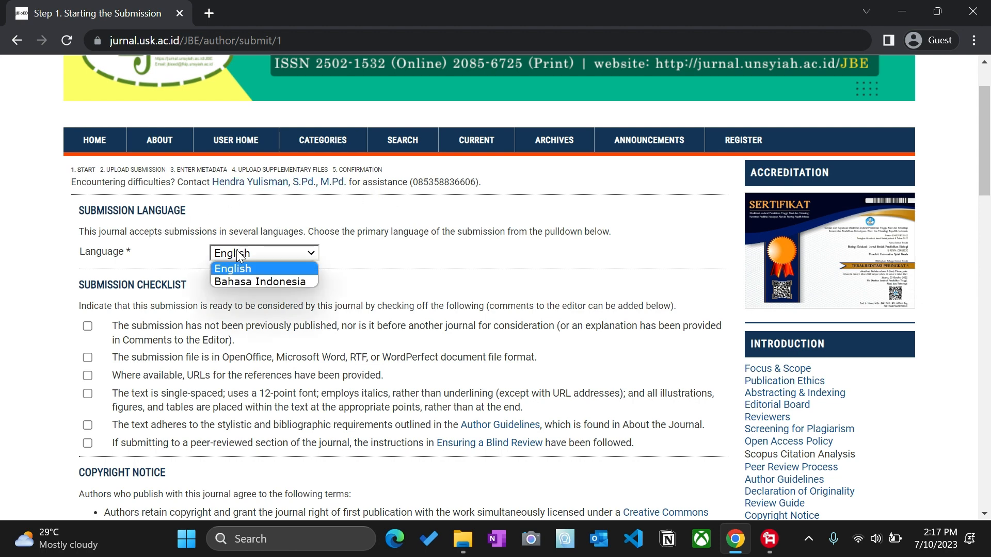
click(250, 279)
scroll(250, 285, down, 2)
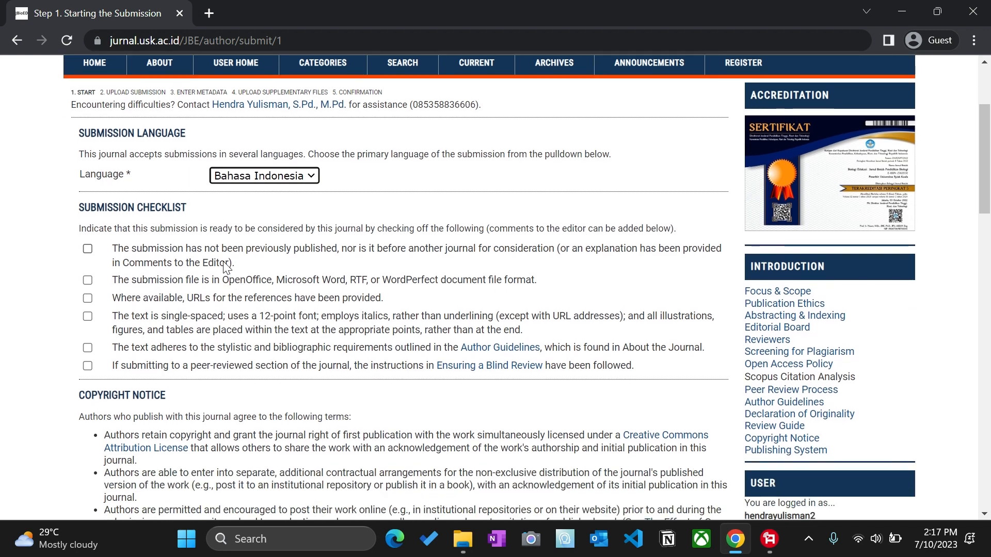
Step: Tick all six submission checklist items and save step 1
click(88, 249)
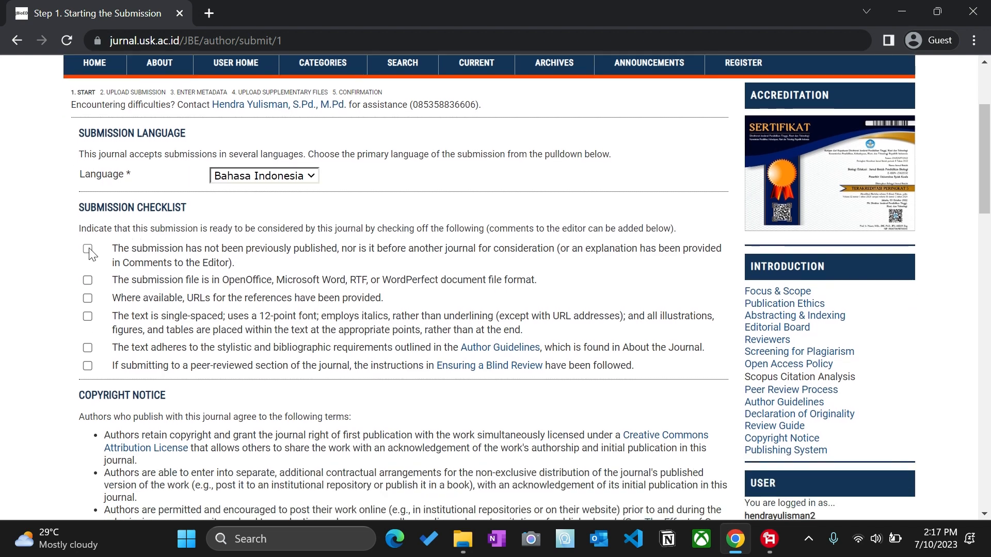
click(88, 280)
click(87, 299)
click(88, 317)
click(88, 348)
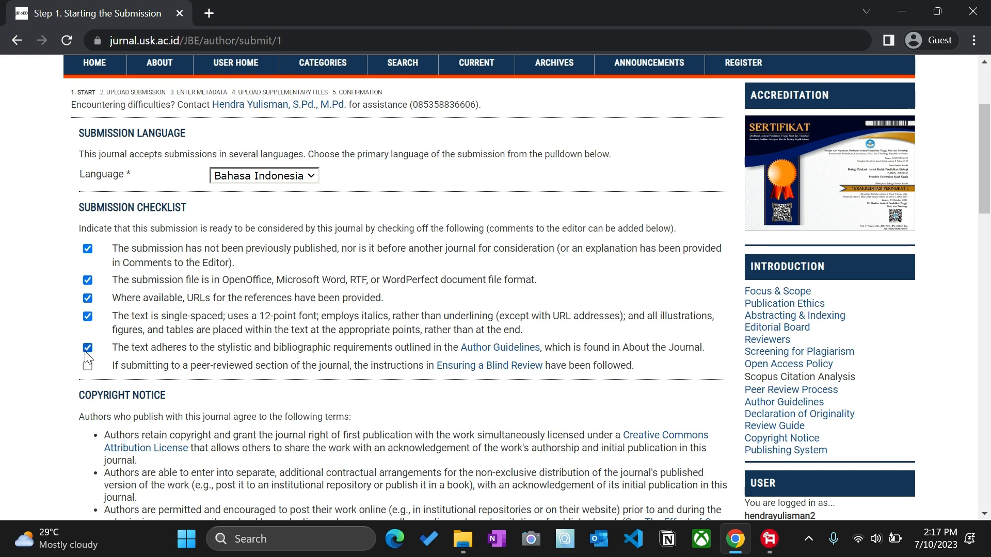
click(88, 365)
scroll(227, 323, down, 4)
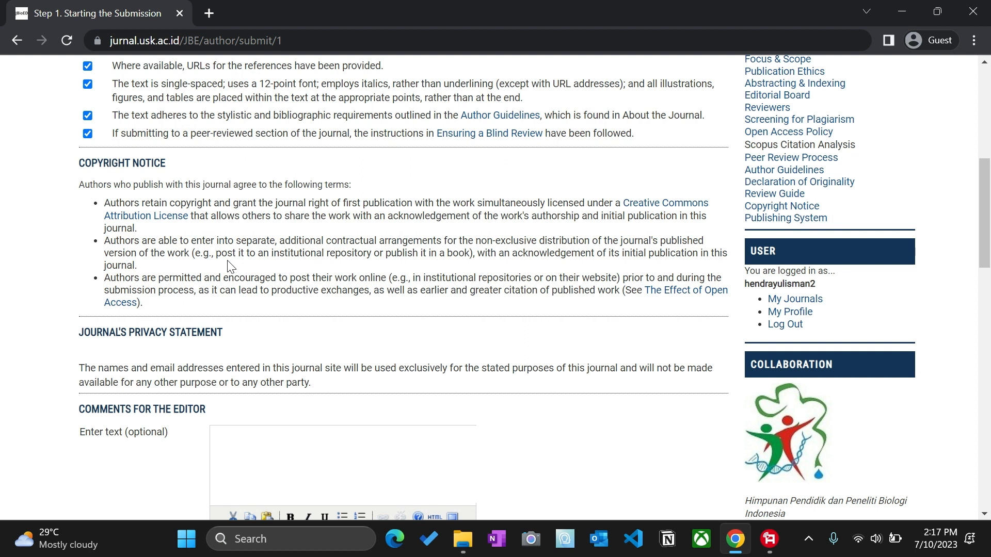
scroll(230, 266, down, 3)
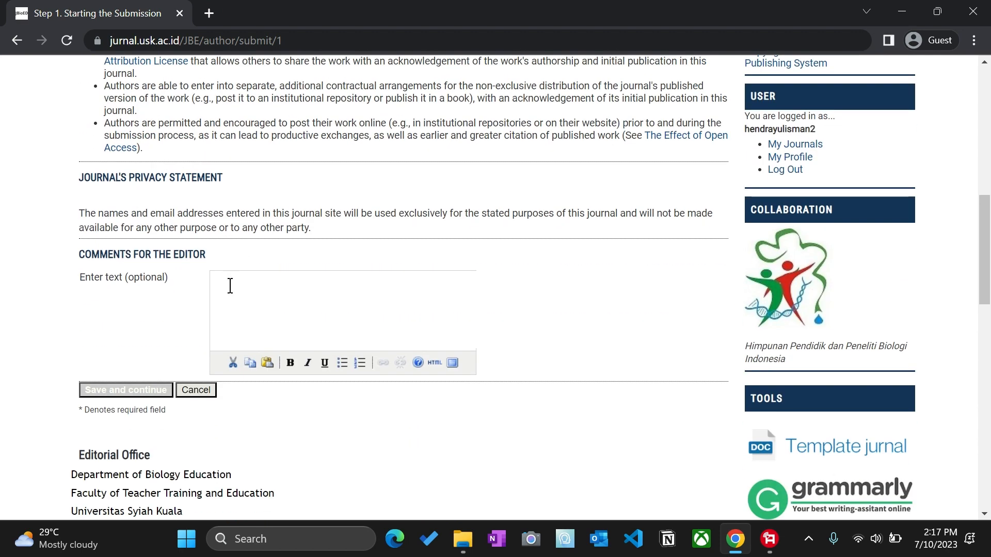
scroll(230, 286, up, 3)
scroll(279, 279, down, 3)
click(163, 393)
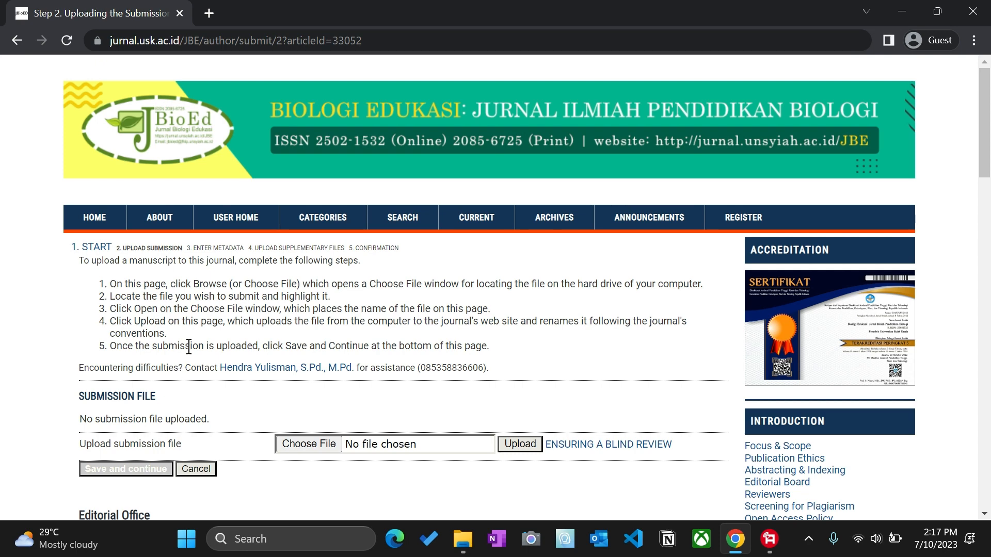
Step: Scroll through the Step 2 upload instructions and open the file picker with Choose File
scroll(193, 305, down, 1)
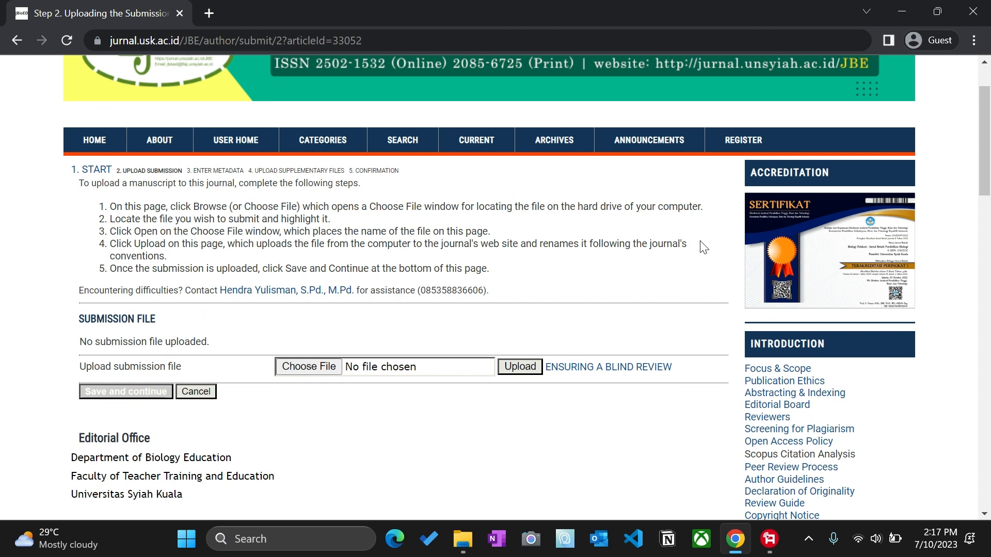
scroll(704, 243, down, 1)
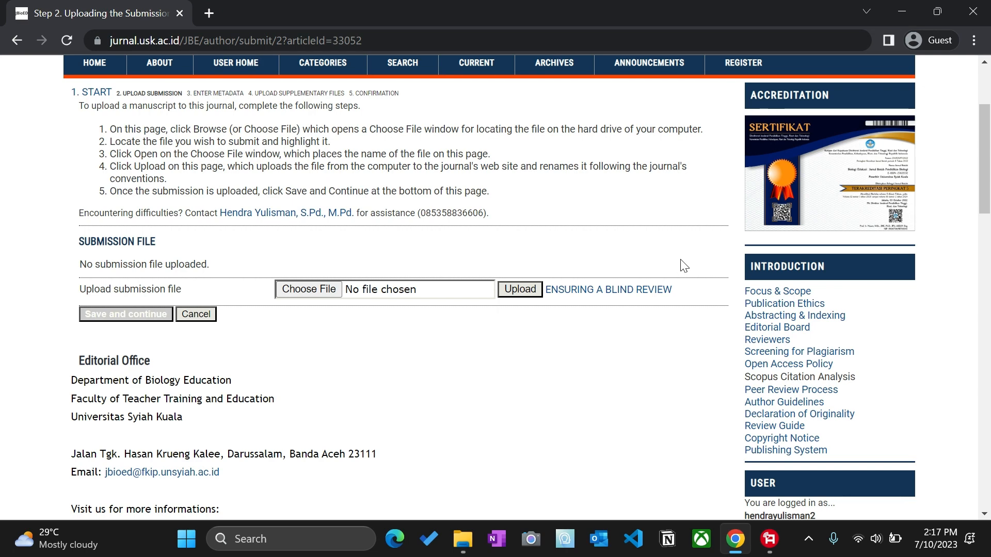
scroll(583, 253, up, 2)
scroll(567, 269, down, 1)
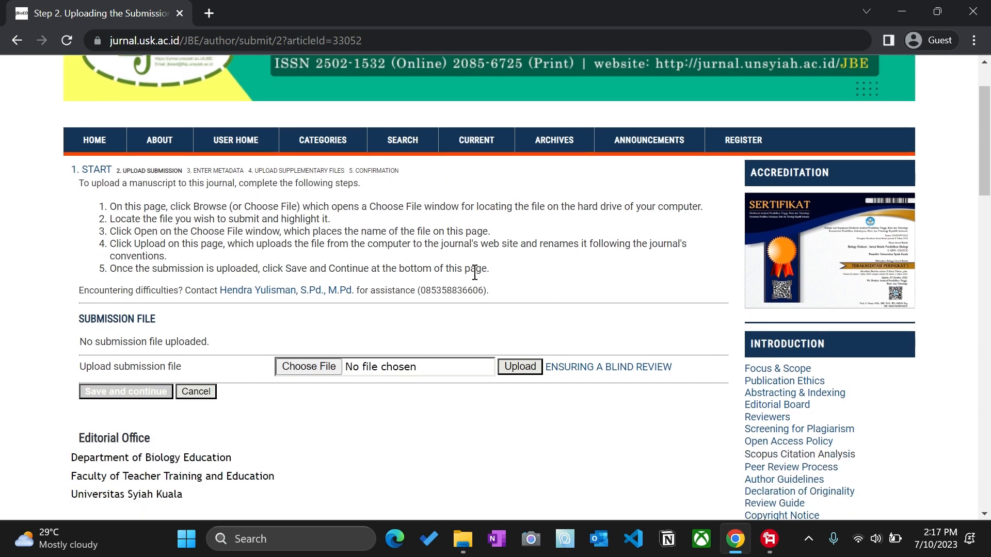
click(310, 366)
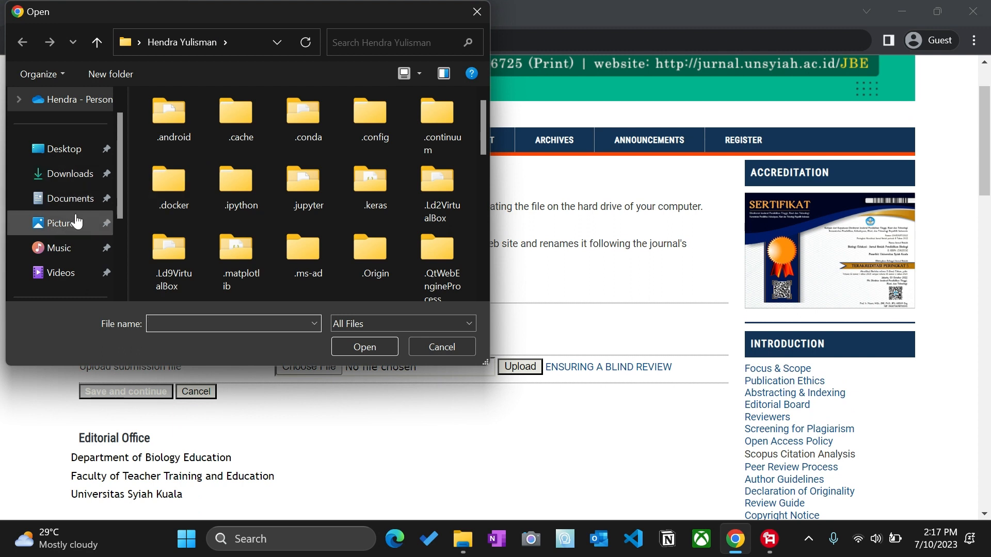
Step: Choose Contoh file.rtf from the Downloads folder as the manuscript file
click(69, 173)
click(184, 144)
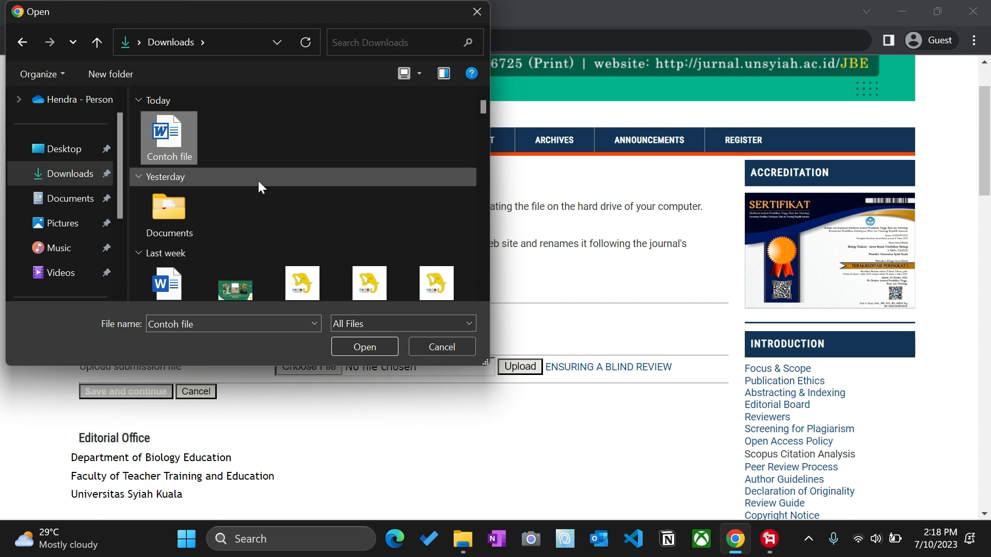
click(375, 346)
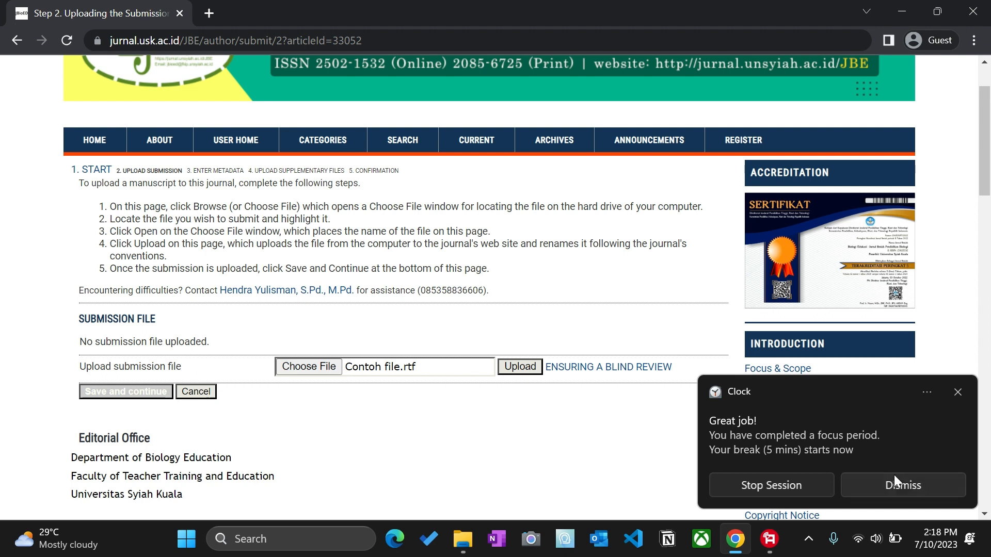
click(782, 443)
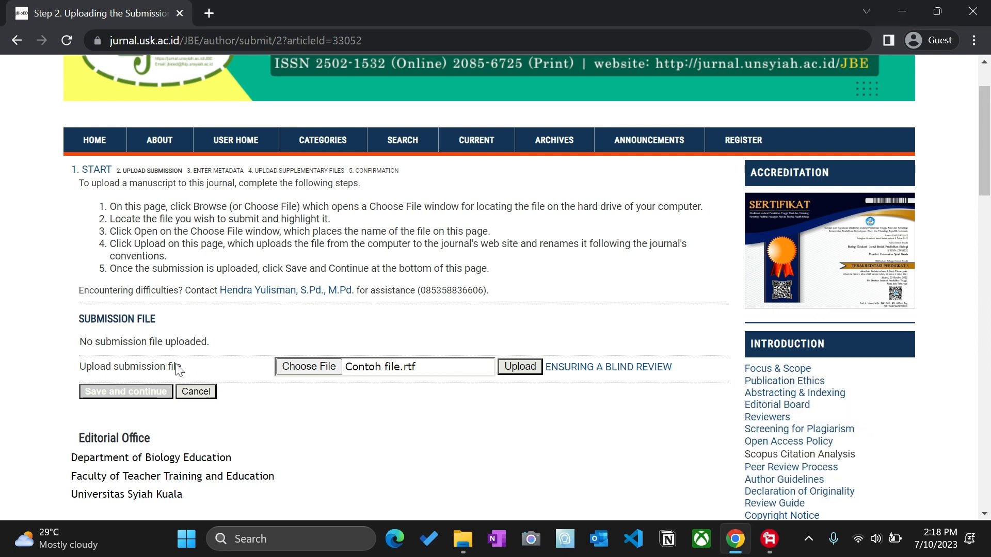
click(520, 367)
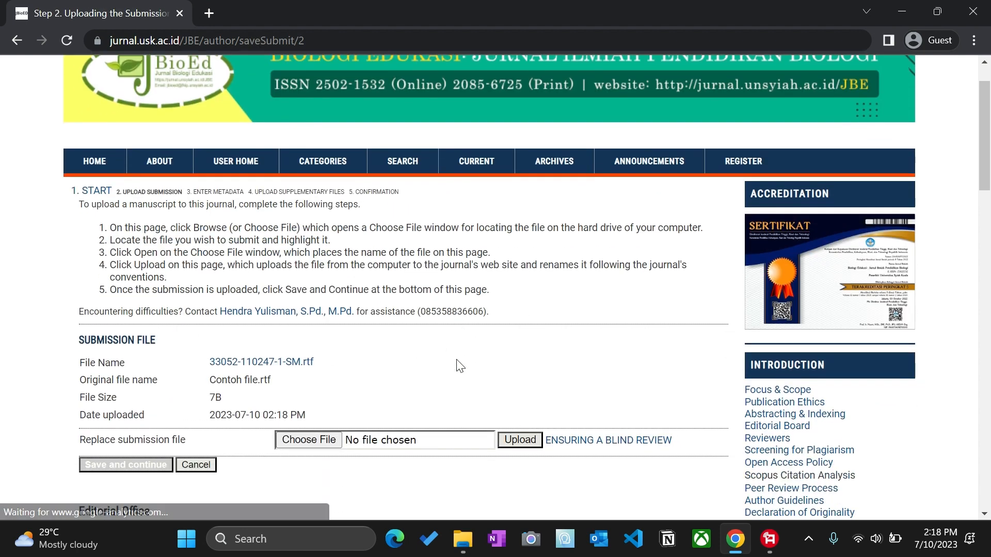
scroll(459, 366, down, 2)
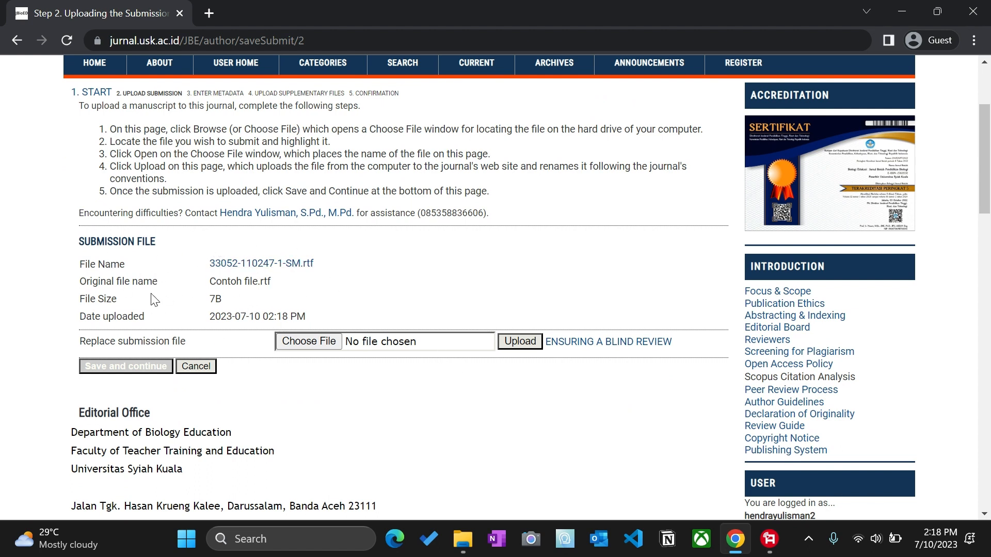
scroll(229, 297, down, 2)
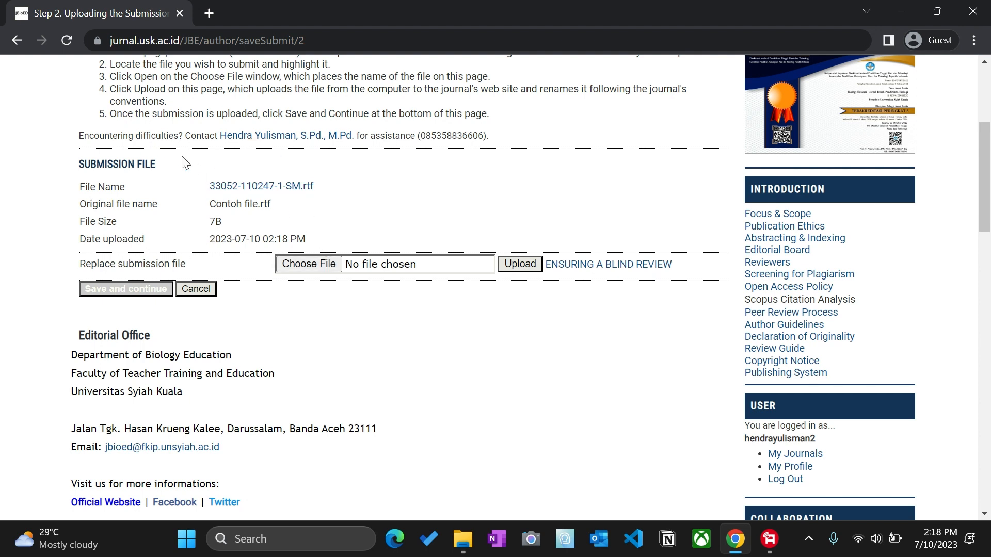
Step: Save the upload step, review the prefilled first author on Step 3, and add a second author entry
click(160, 290)
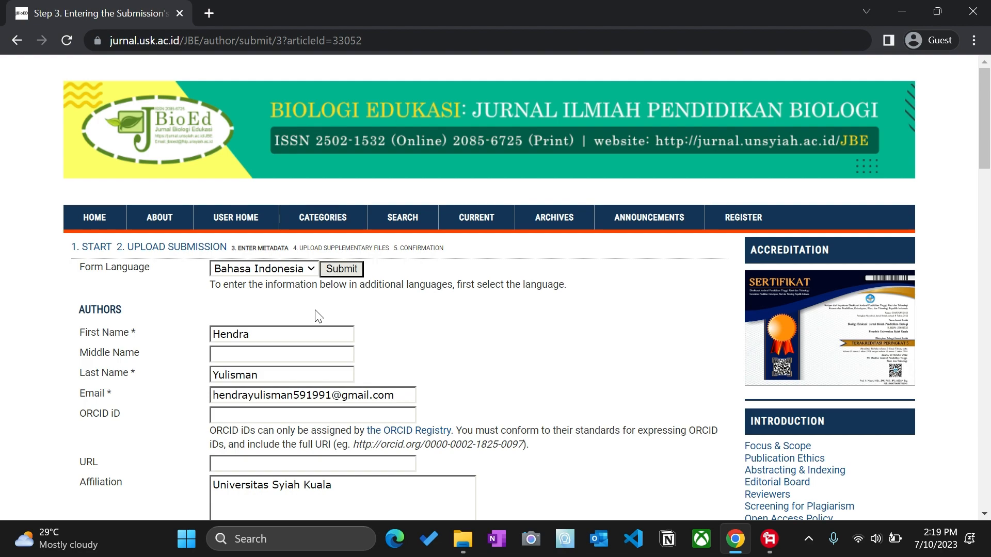
scroll(319, 316, down, 10)
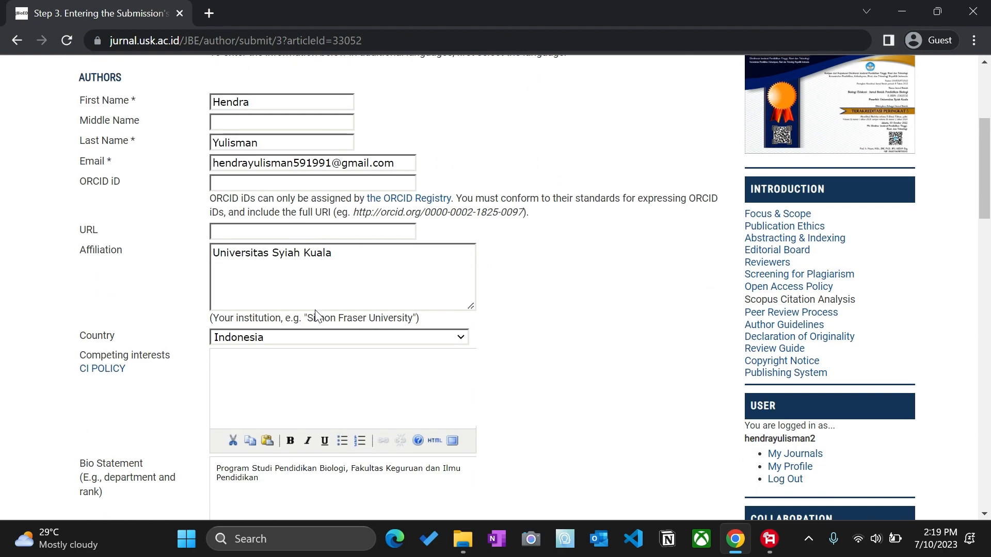
scroll(315, 310, up, 8)
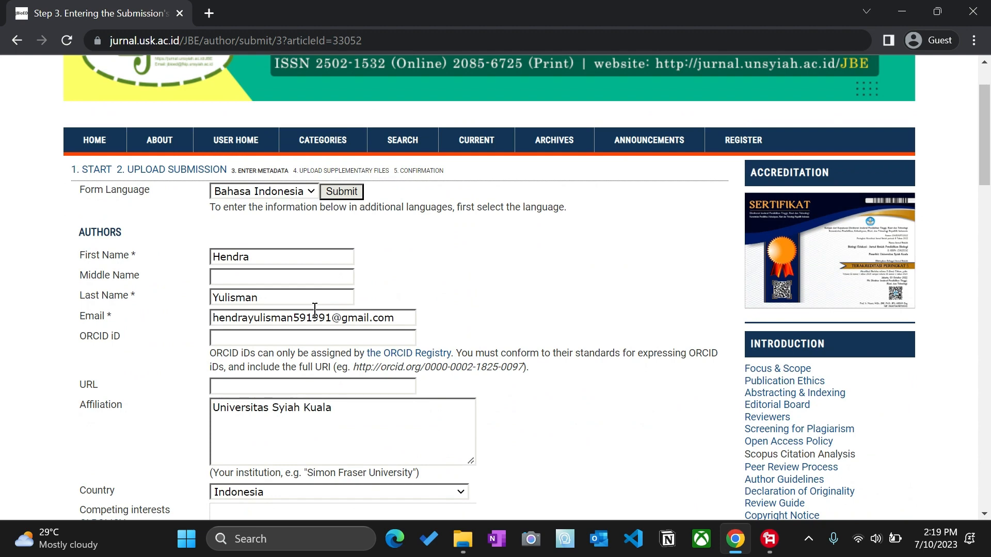
scroll(315, 309, down, 5)
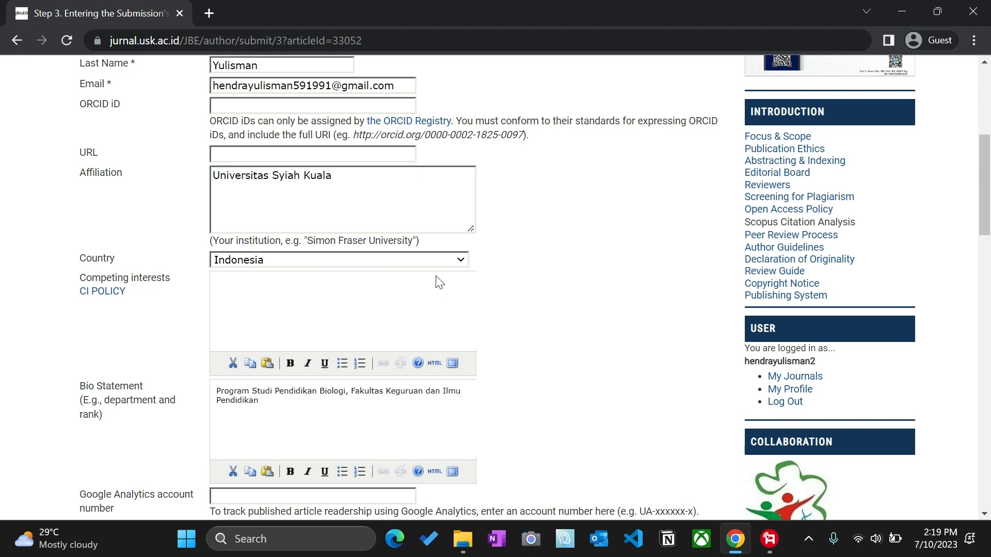
scroll(438, 282, up, 4)
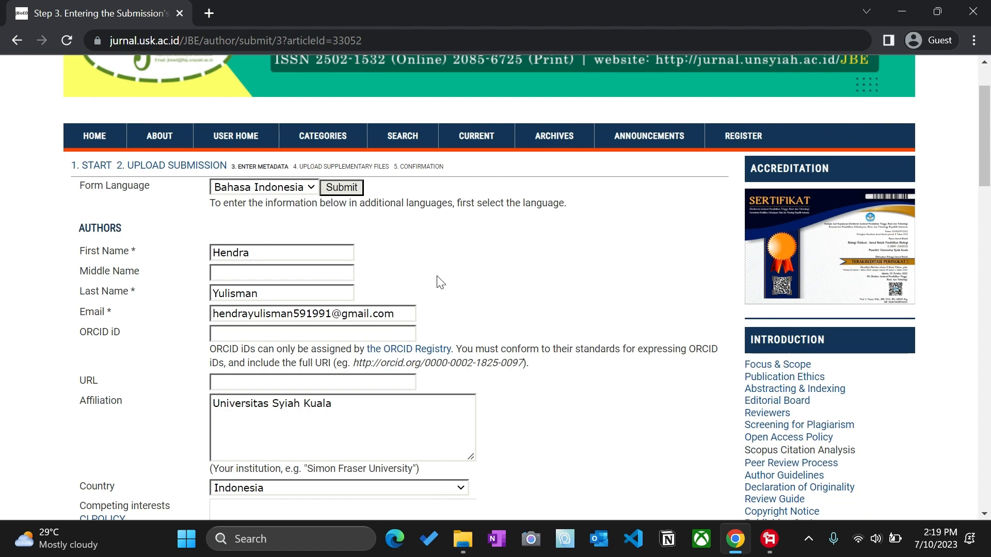
scroll(438, 281, down, 6)
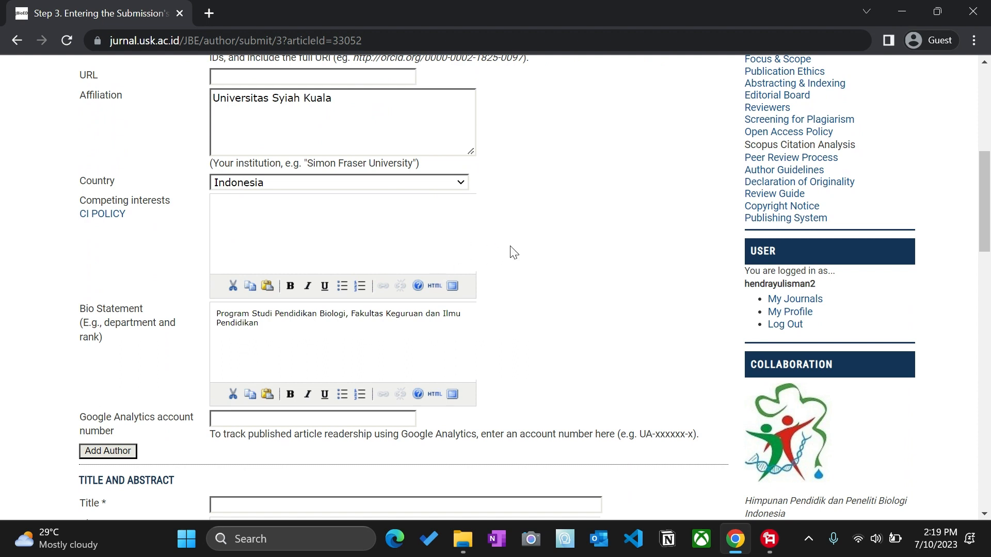
scroll(510, 250, down, 1)
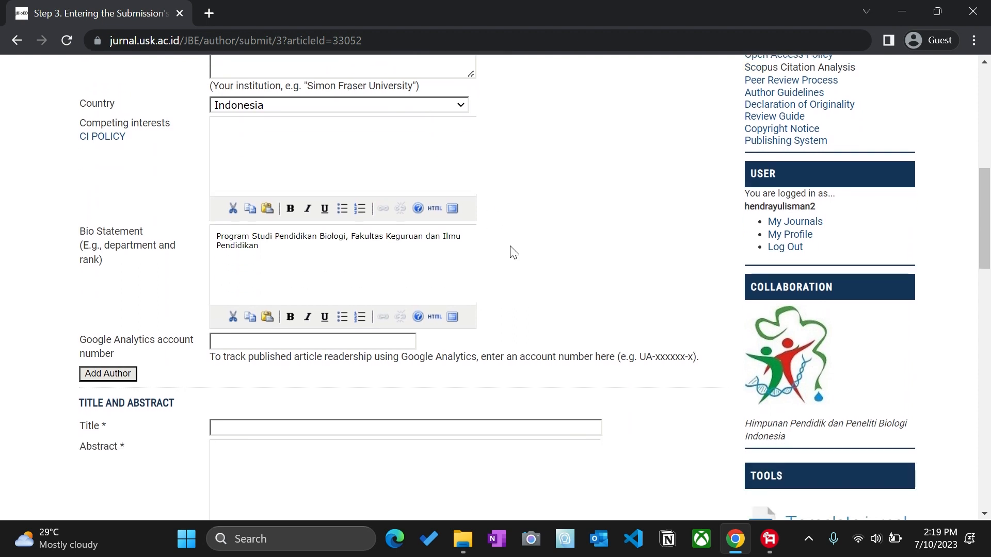
click(123, 377)
Step: Delete the empty second author block so only the first author remains
scroll(339, 316, up, 5)
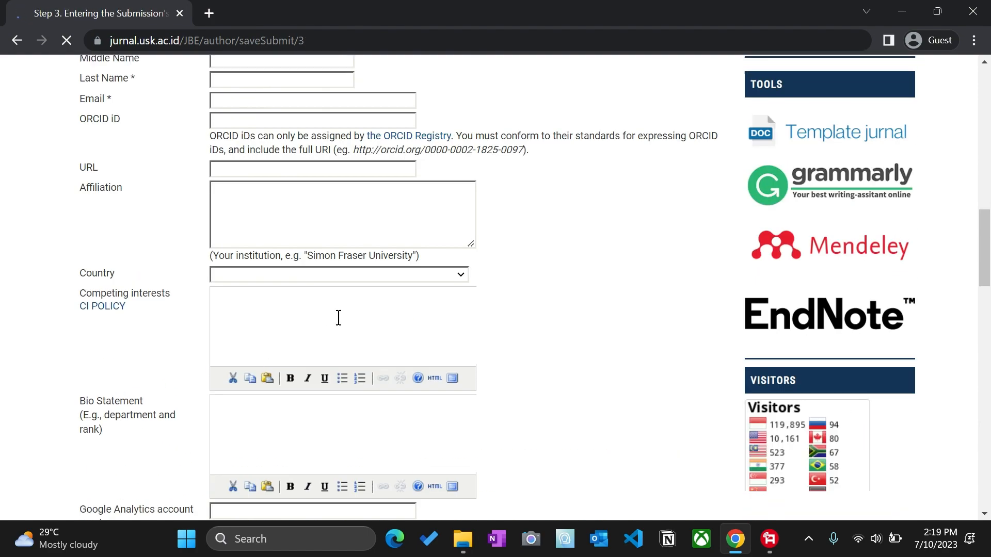
scroll(338, 318, down, 4)
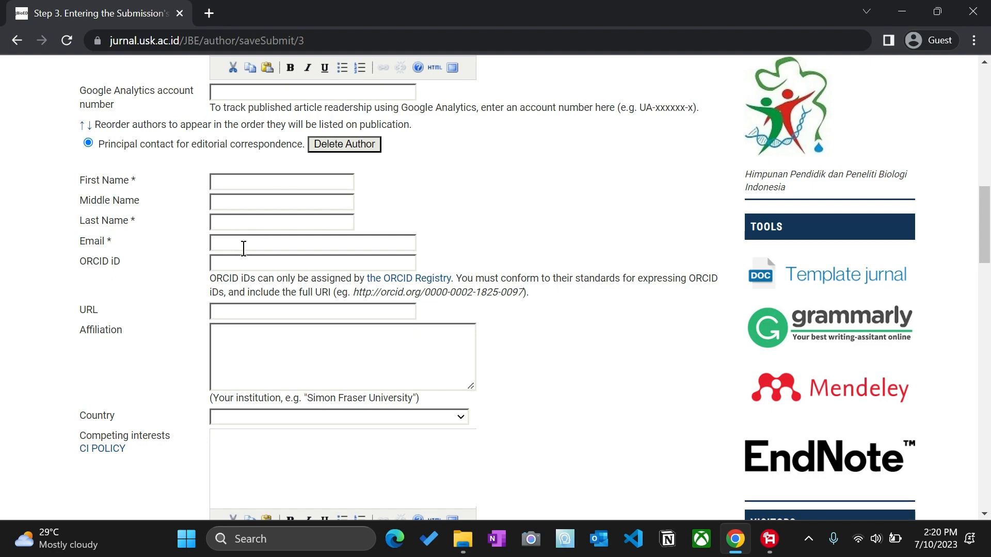
scroll(244, 249, down, 1)
scroll(244, 249, down, 6)
scroll(243, 250, up, 5)
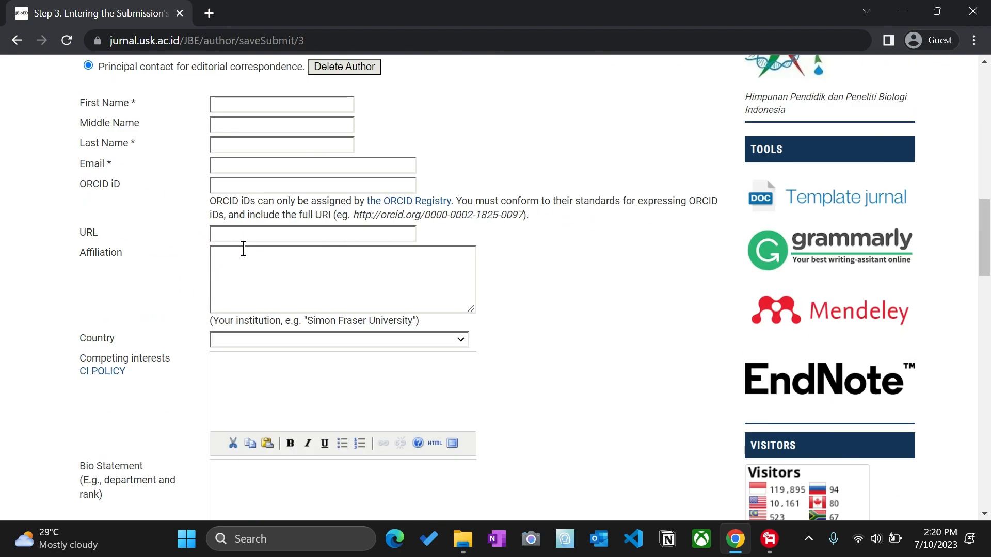
scroll(255, 264, down, 6)
scroll(255, 265, up, 6)
scroll(257, 264, down, 6)
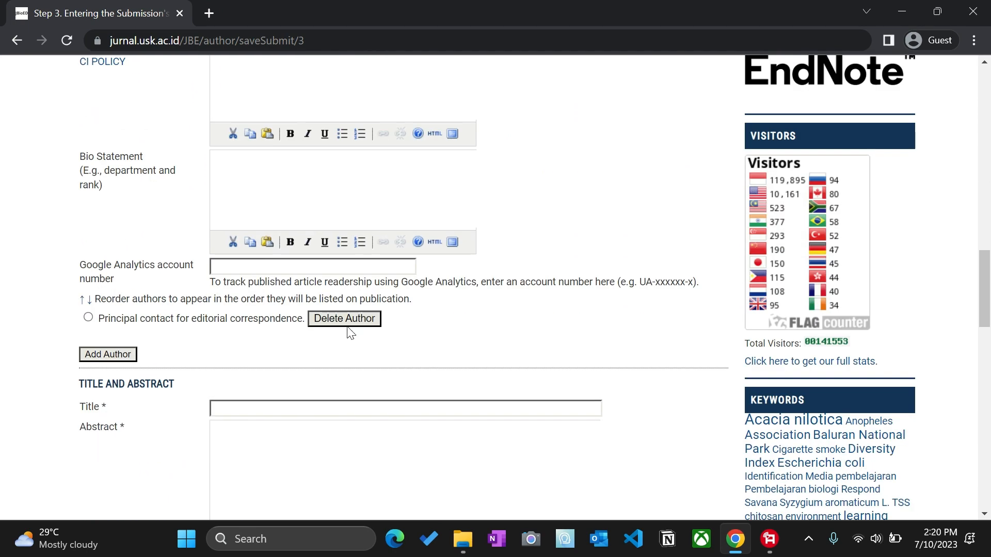
scroll(238, 304, up, 10)
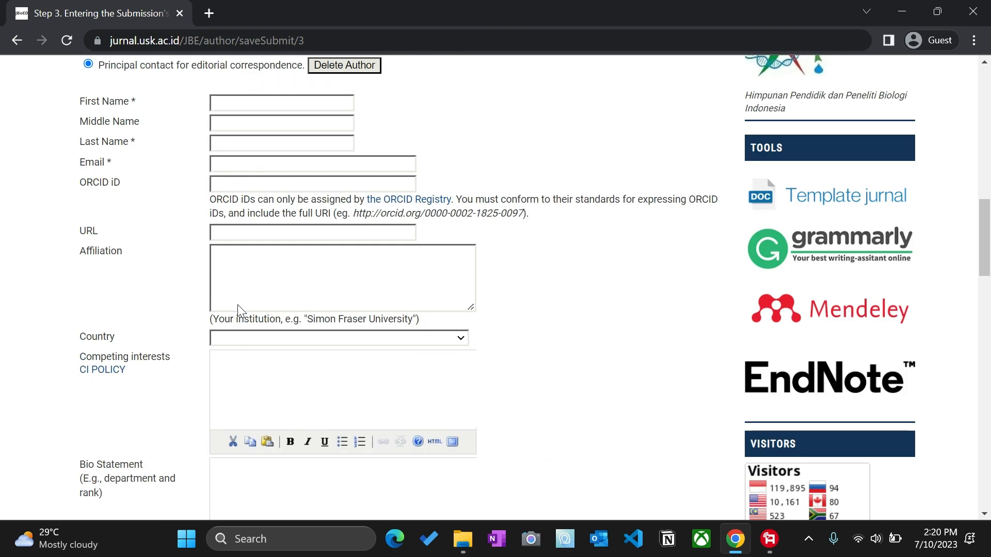
scroll(162, 326, down, 10)
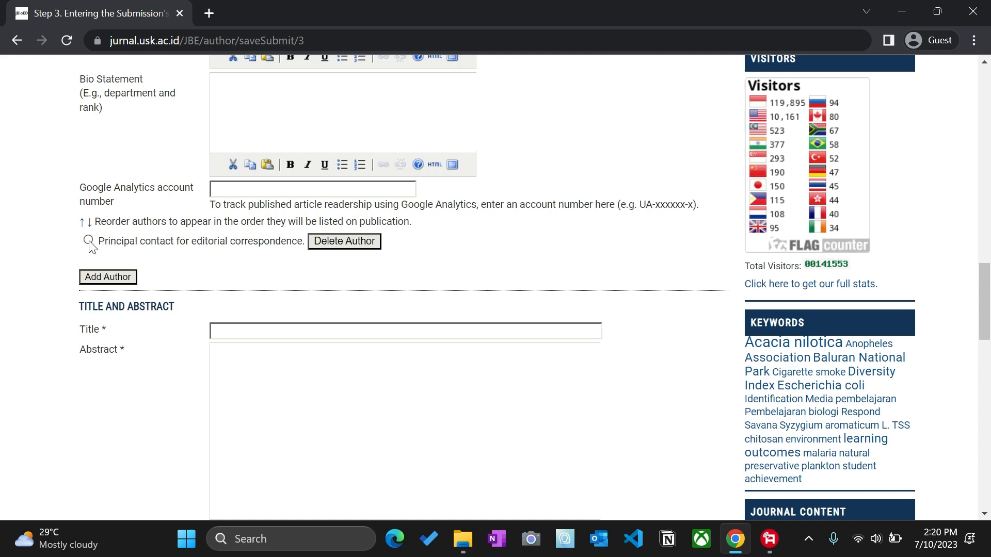
scroll(284, 246, up, 9)
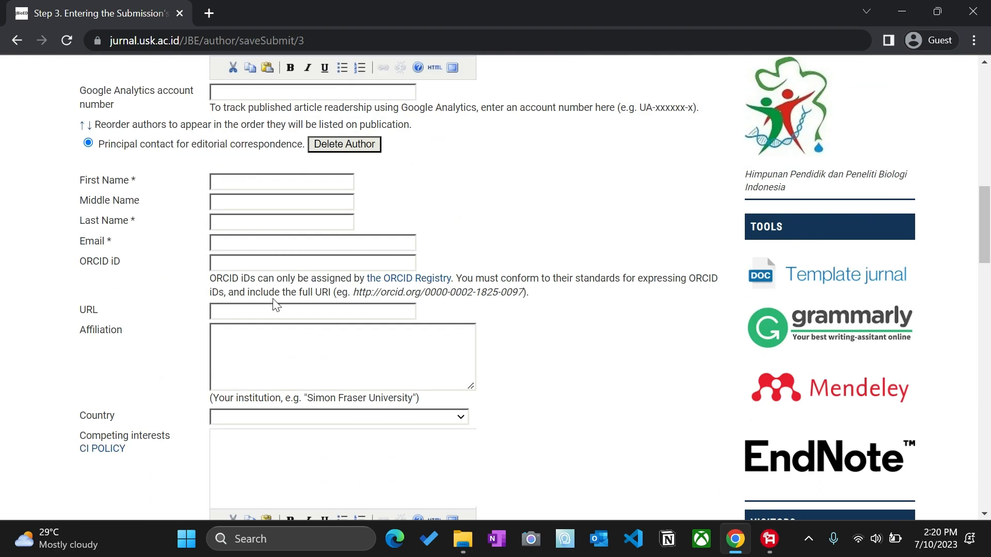
scroll(275, 305, down, 5)
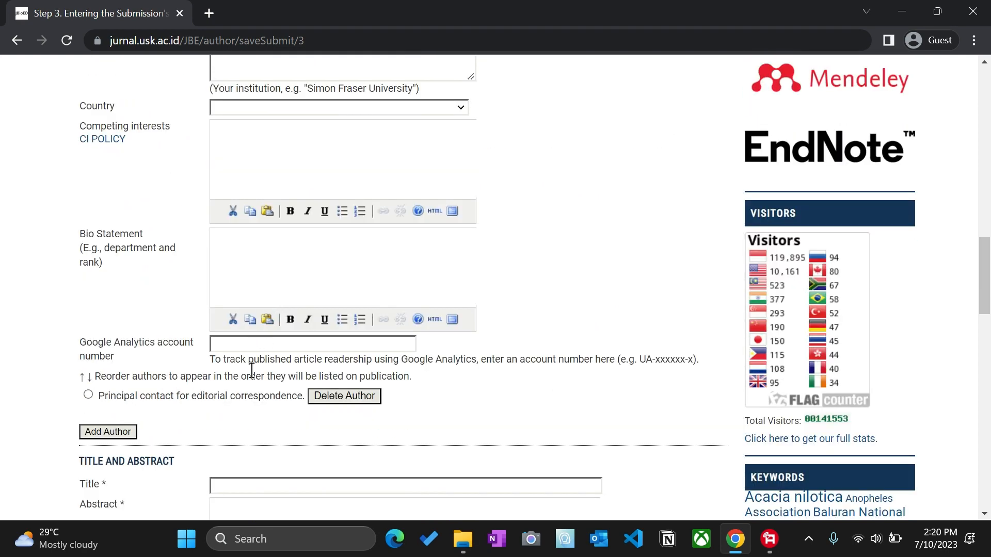
click(356, 402)
Step: Enter 'Contoh Judul' as the title and 'Contoh abstrak' as the abstract
scroll(521, 310, down, 8)
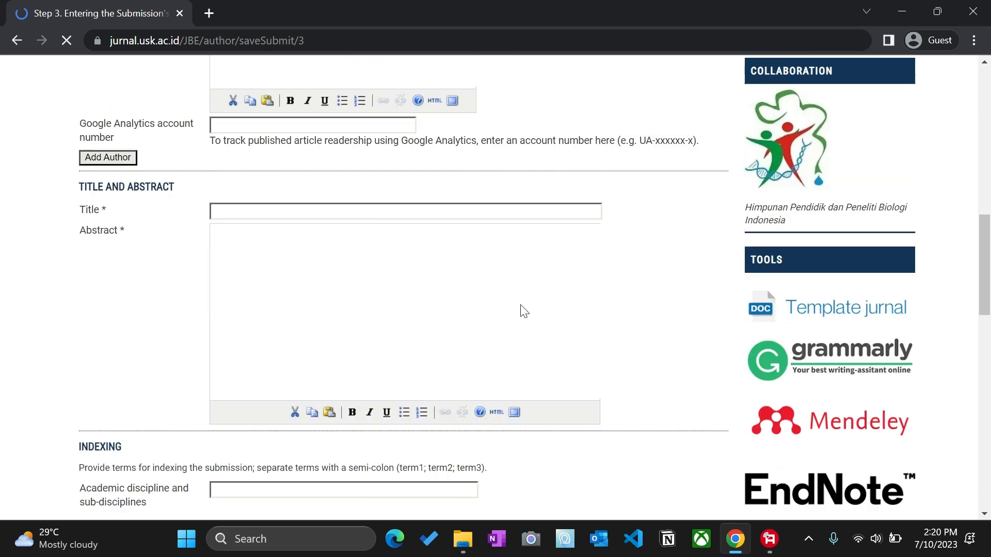
scroll(525, 312, down, 1)
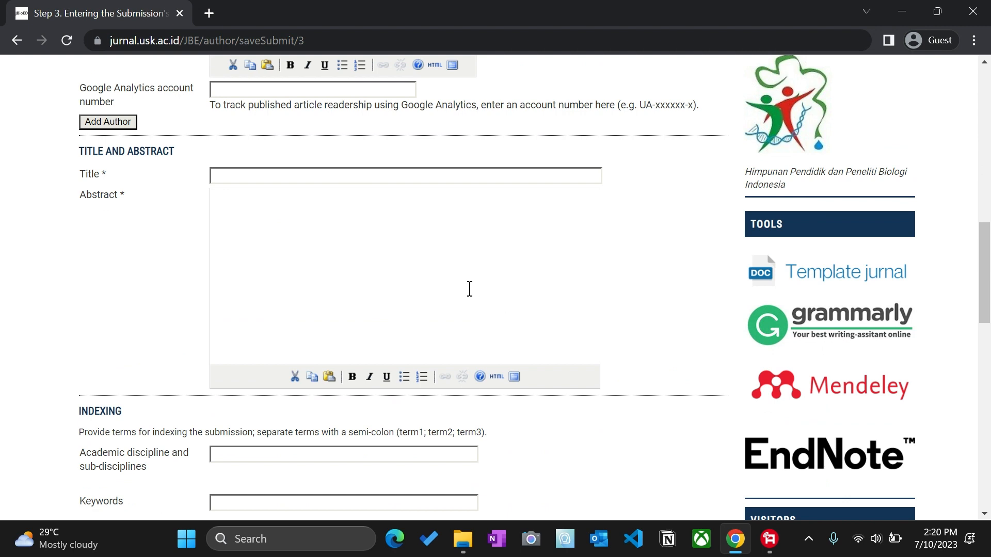
click(316, 175)
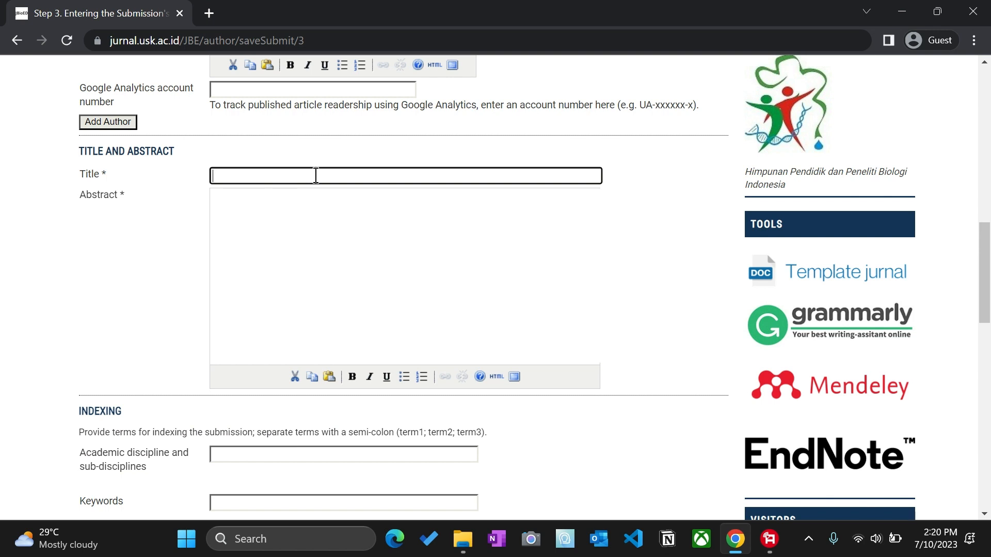
text(Contoh Judul)
click(304, 208)
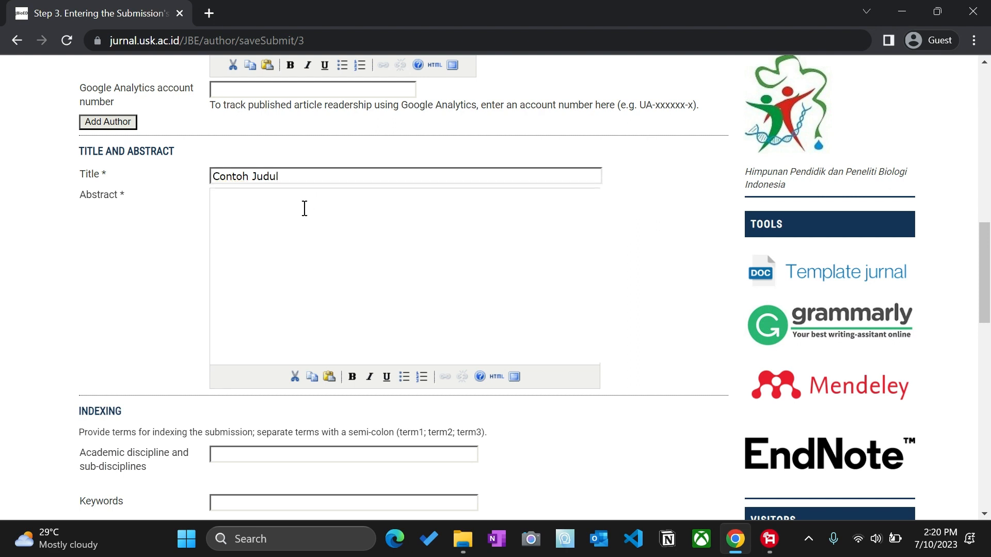
text(Contoh abstrak)
Step: Enter the keywords 'Keyword 1; keyword 2', keeping a semicolon between the two terms
scroll(154, 296, down, 3)
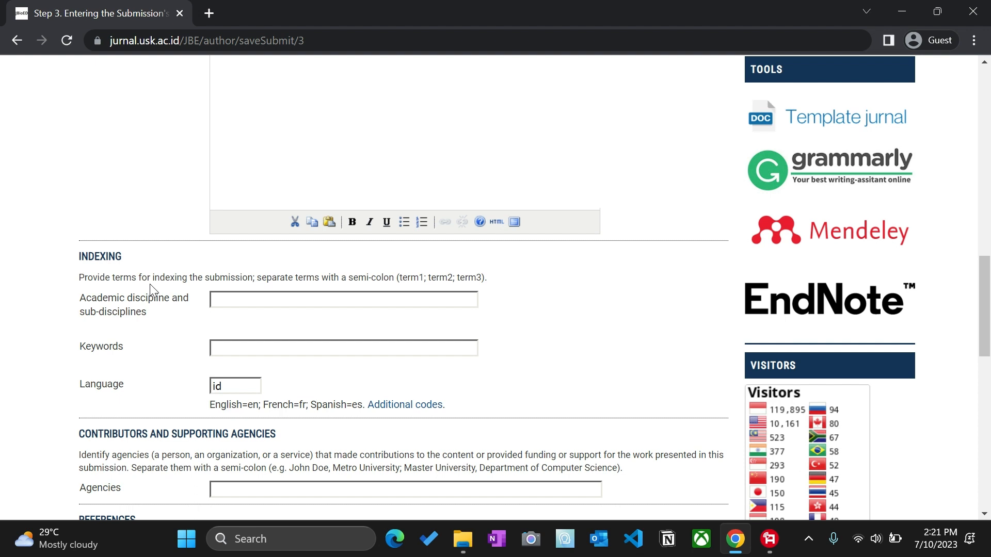
click(244, 350)
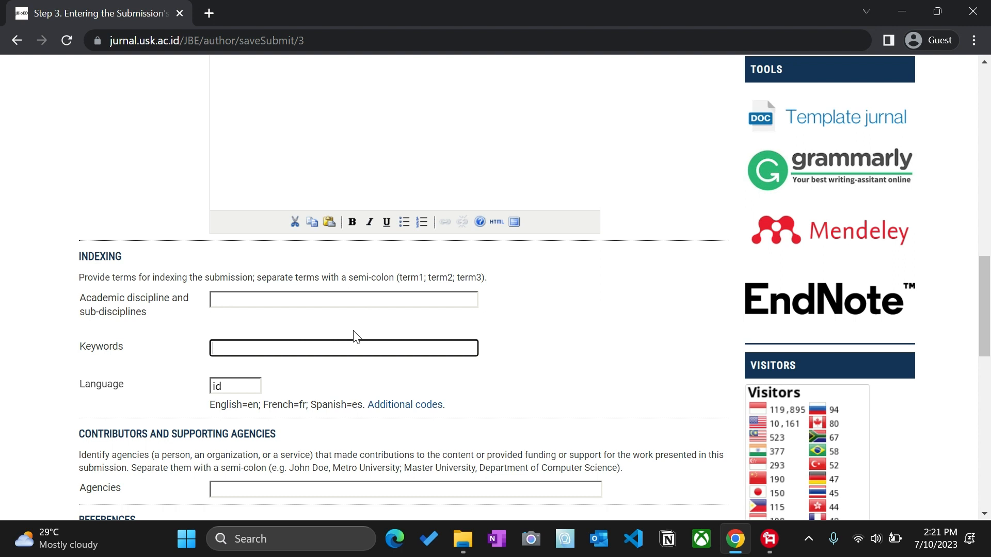
text(Keyword 1; keyword 2)
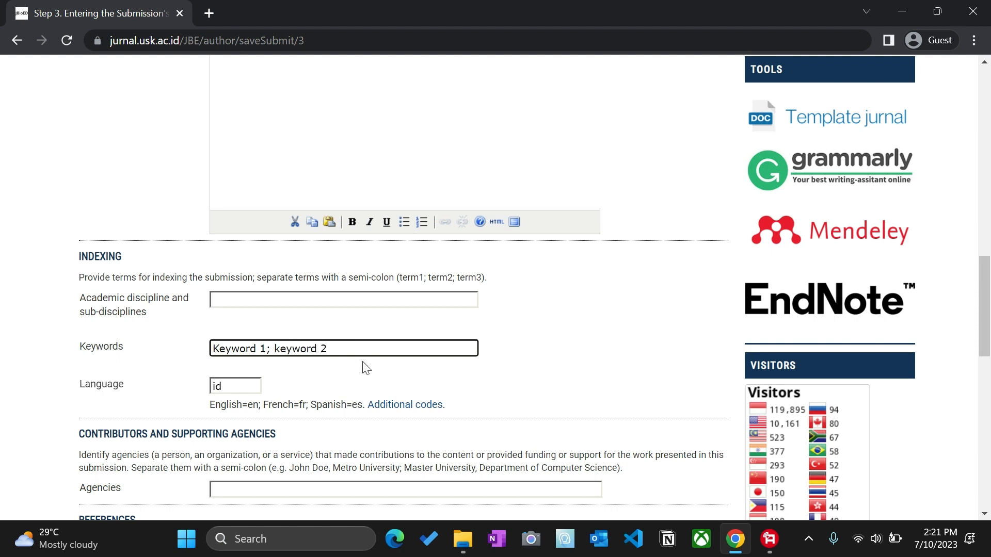
click(267, 355)
key(BackSpace)
text(,)
drag(329, 349, 184, 354)
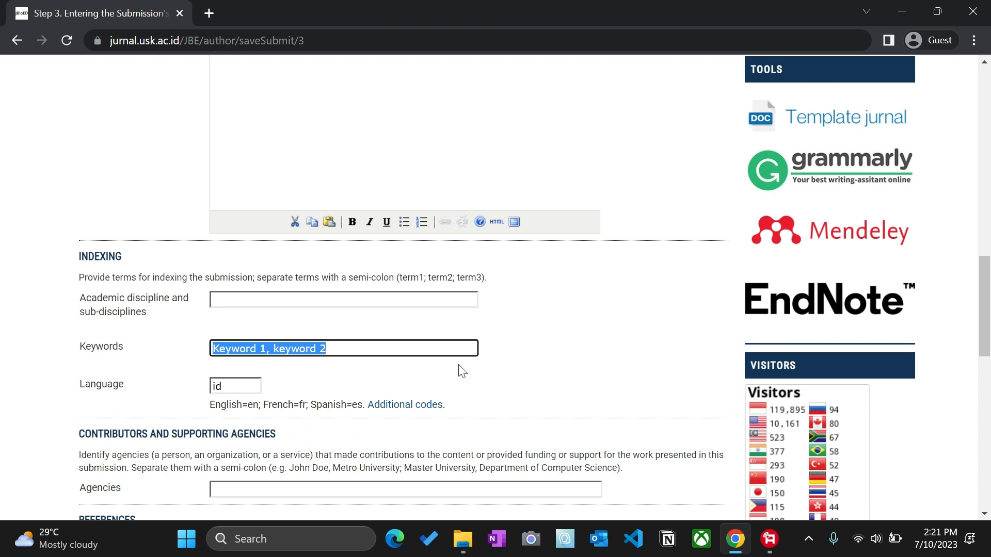
click(288, 362)
click(268, 350)
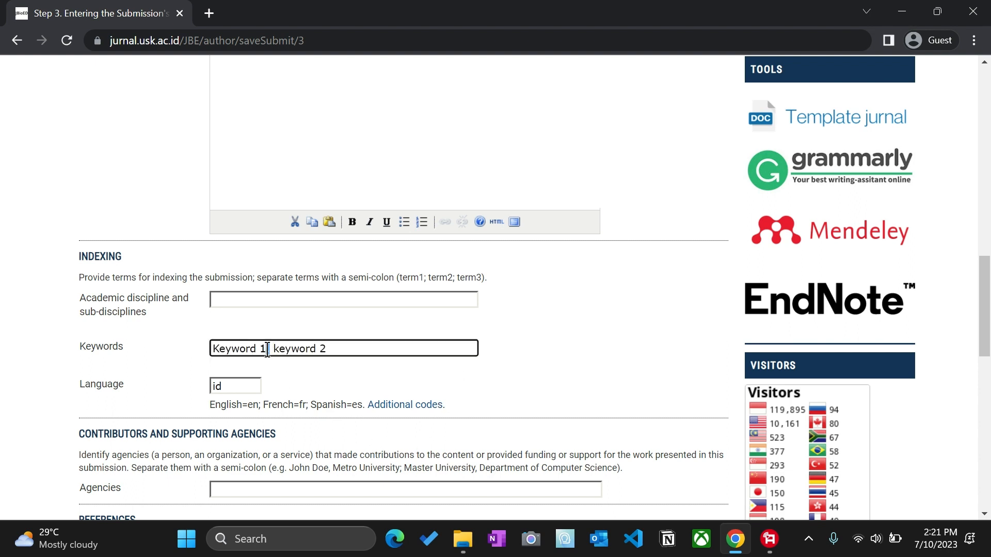
key(BackSpace)
text(;)
scroll(320, 363, down, 3)
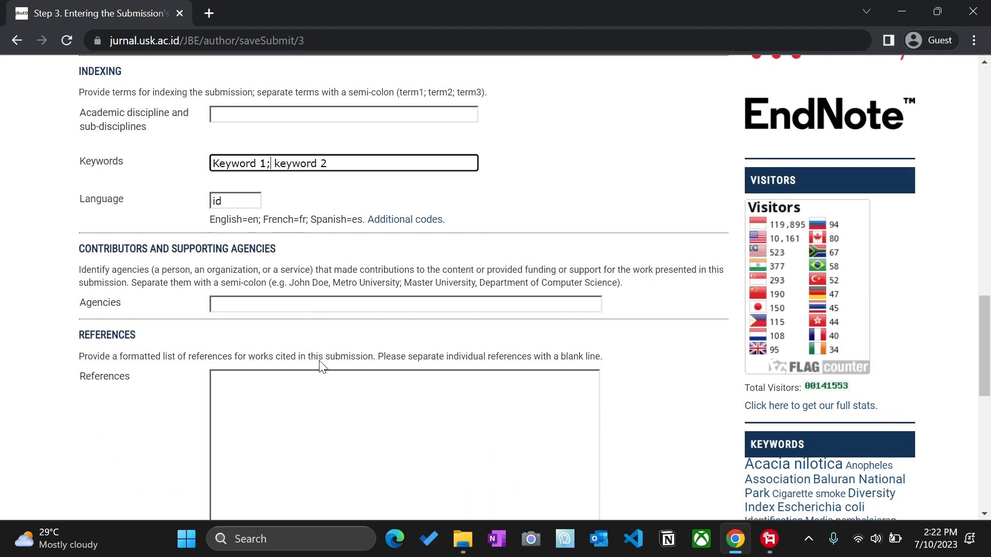
Step: Type 'Daftar pustaka' into the References text area
scroll(320, 364, down, 4)
scroll(373, 332, up, 5)
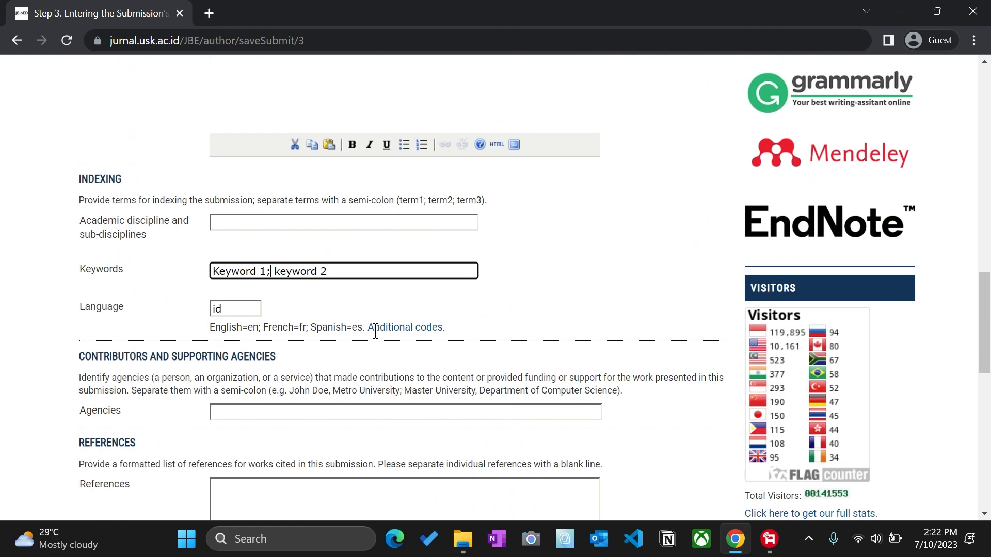
scroll(375, 332, down, 4)
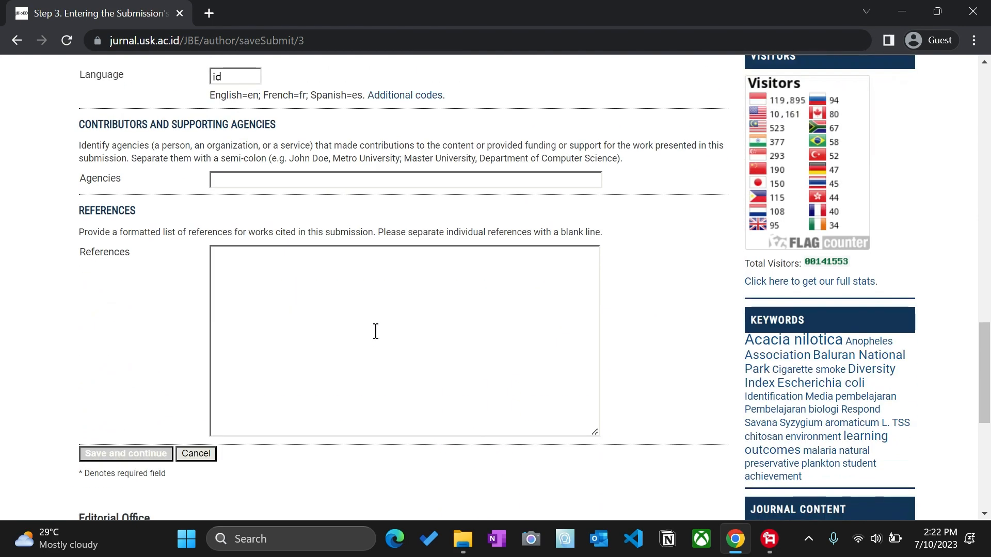
click(334, 297)
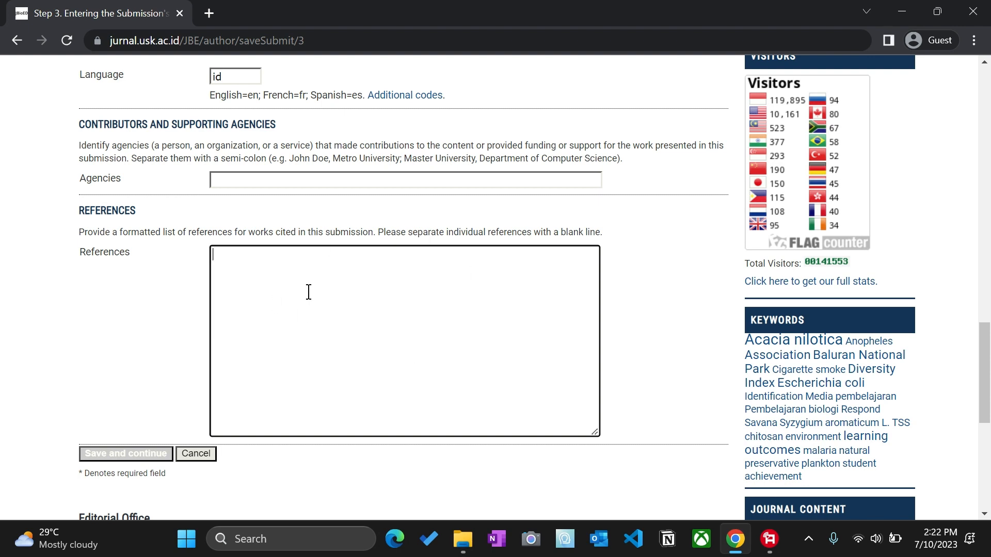
text(Daftar pustaka)
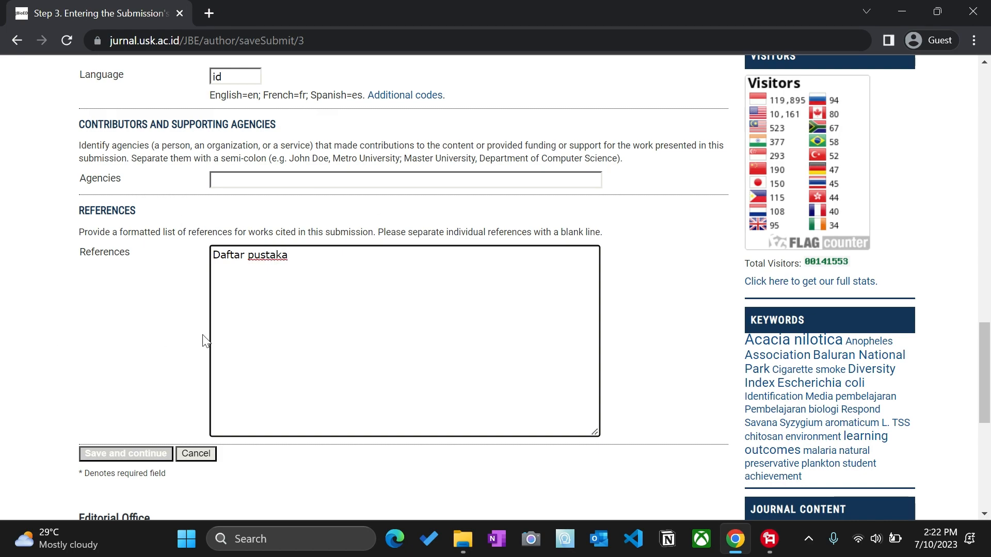
scroll(206, 335, up, 15)
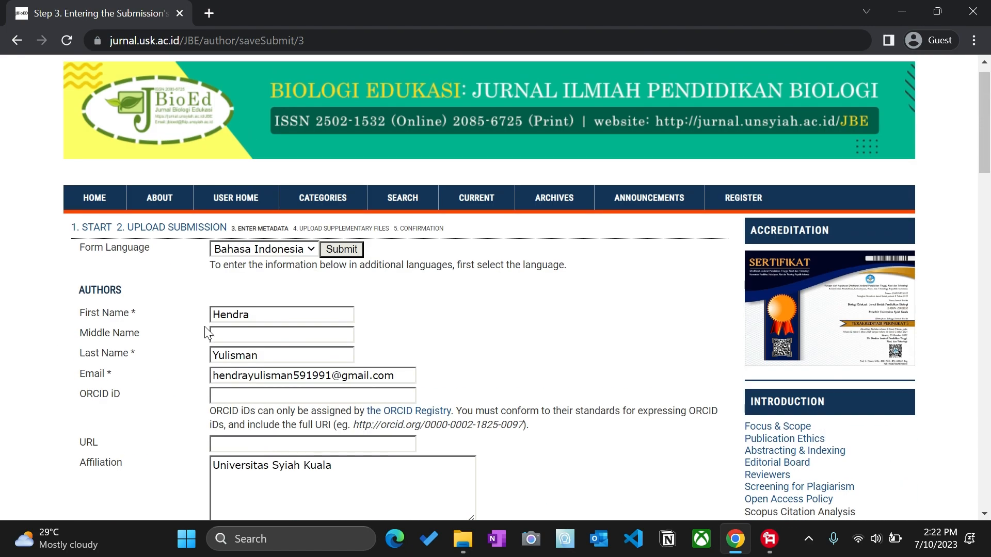
scroll(208, 333, down, 20)
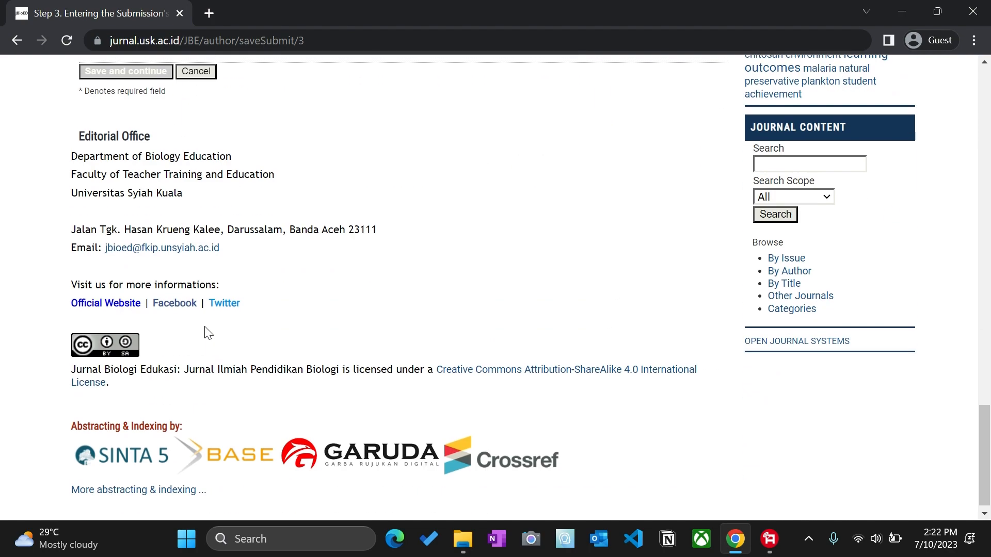
scroll(208, 332, up, 4)
Step: Save the metadata and skip the supplementary-files step without adding any files
click(142, 304)
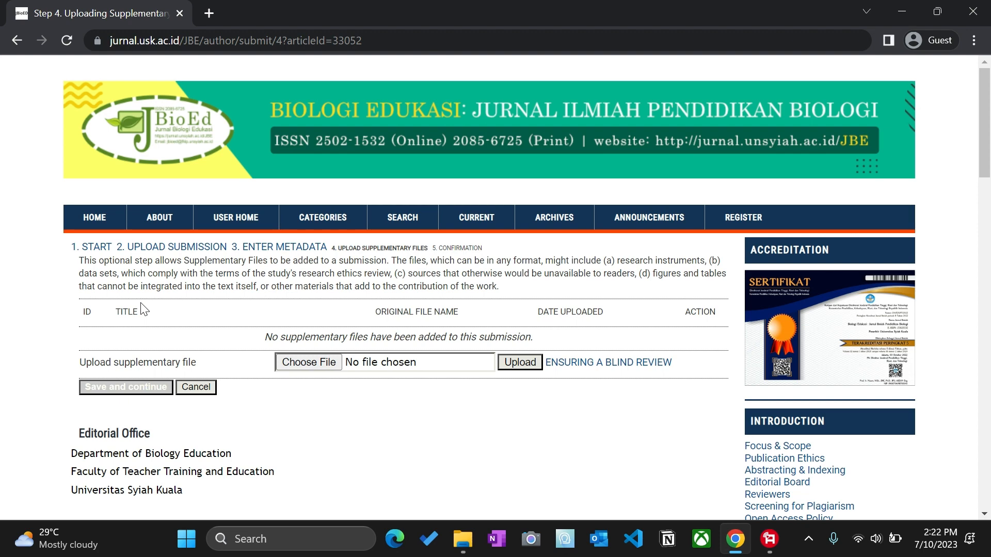
scroll(143, 309, down, 3)
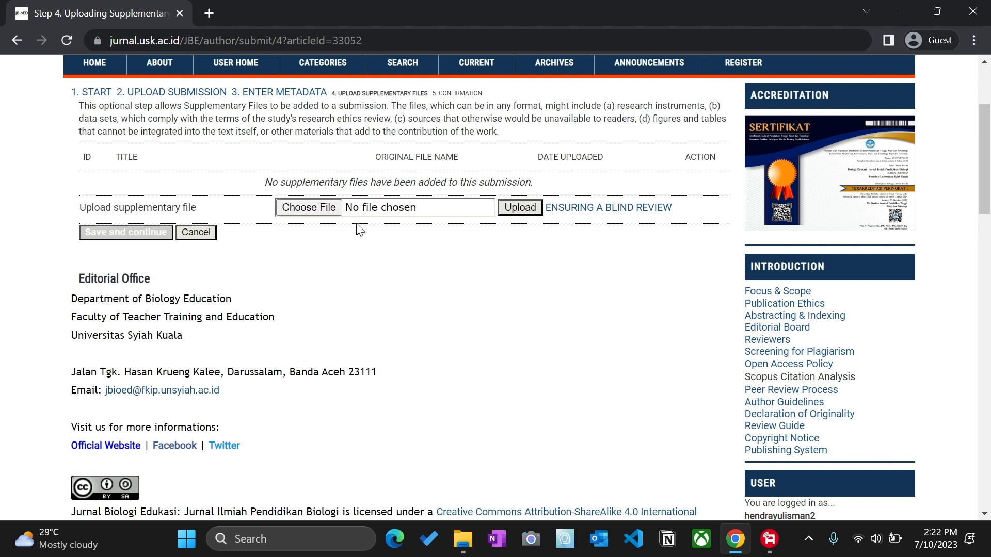
scroll(302, 256, up, 1)
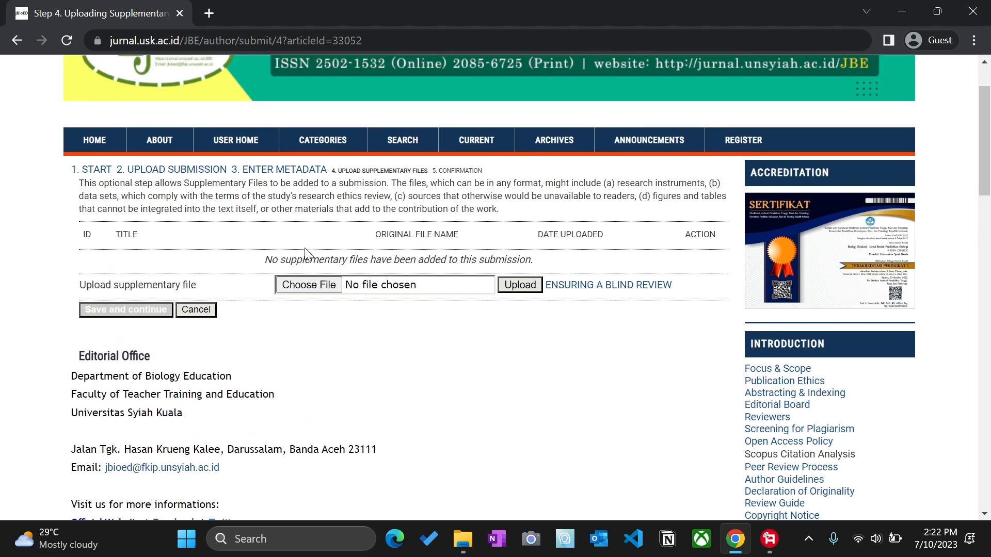
click(140, 314)
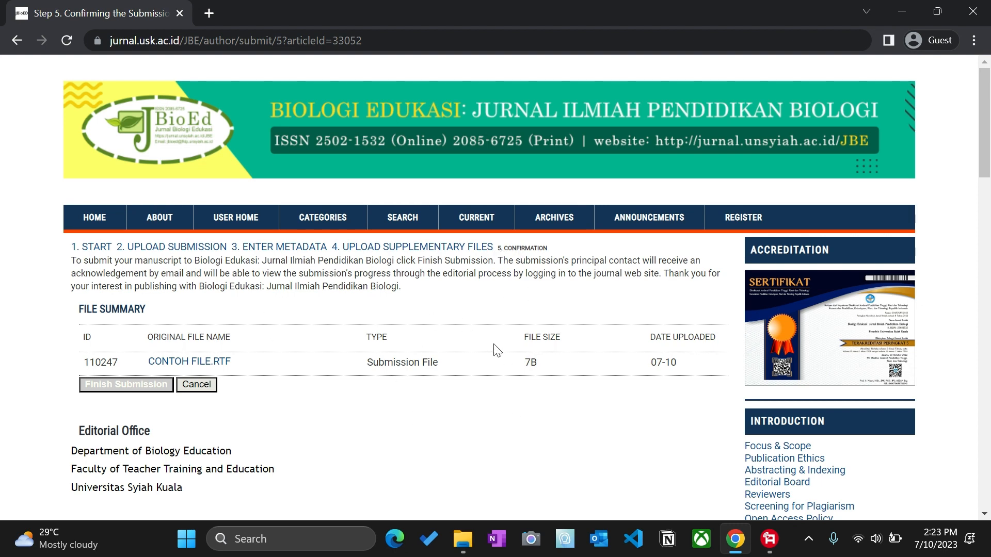
Step: Finish the submission and check that CONTOH JUDUL shows Awaiting assignment in Active Submissions
click(141, 390)
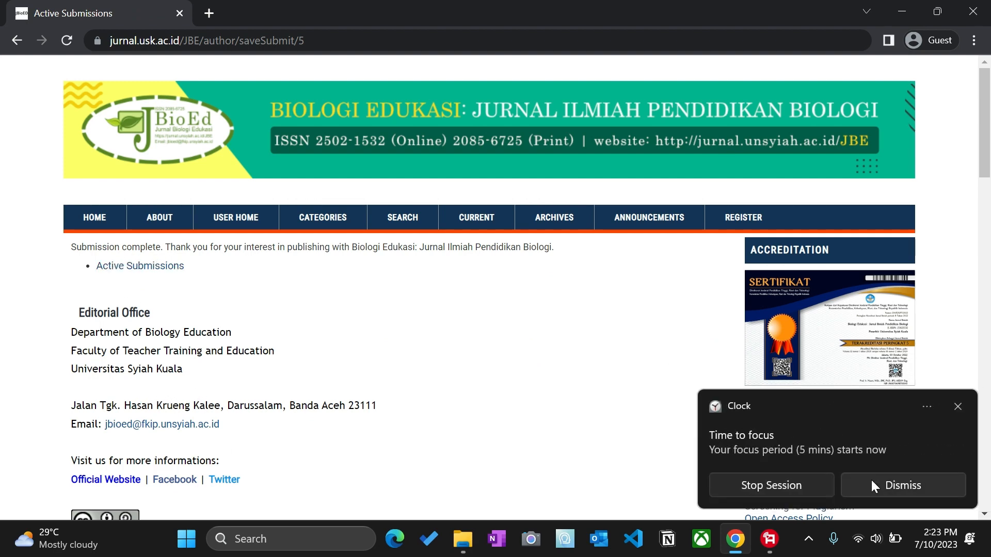
click(872, 482)
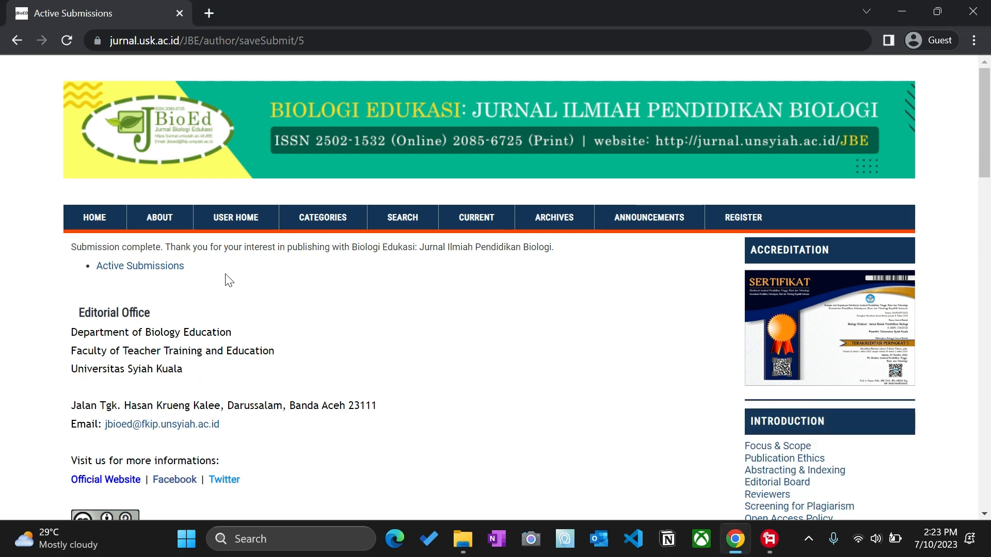
click(165, 268)
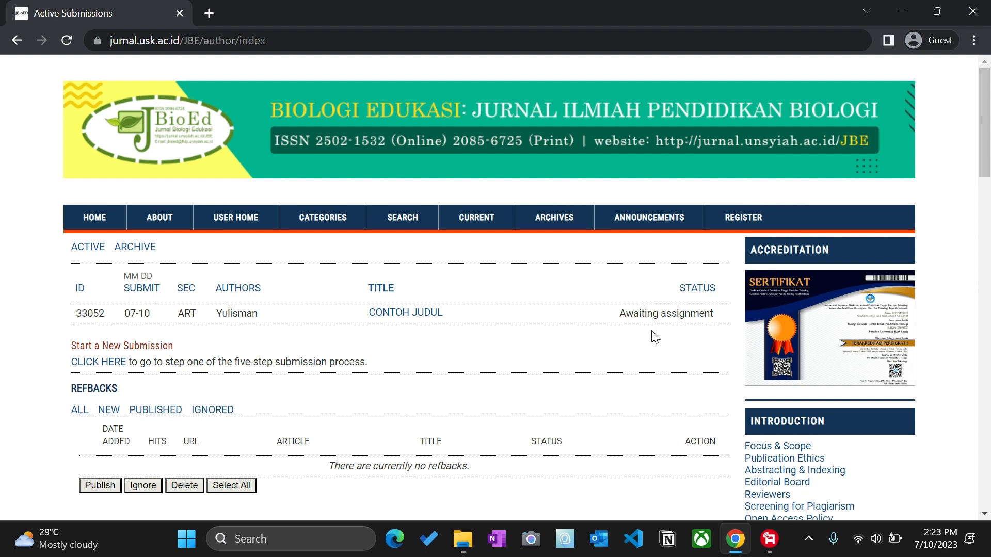
scroll(641, 356, down, 1)
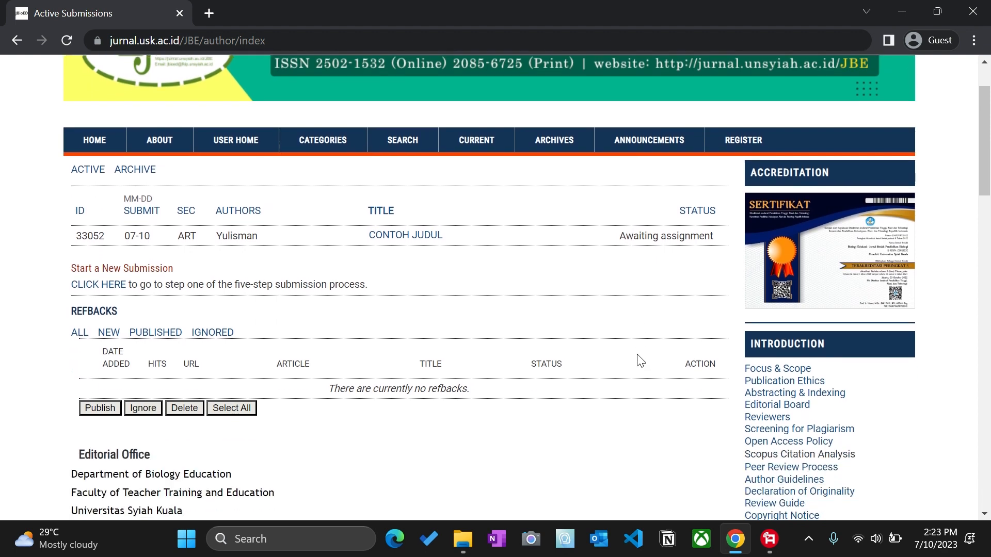
scroll(641, 359, up, 1)
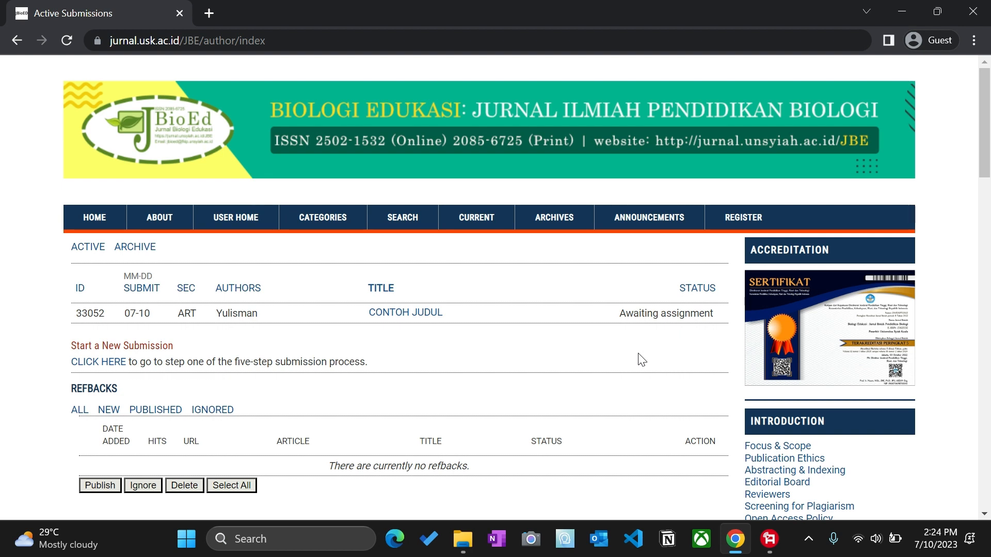
scroll(430, 388, down, 5)
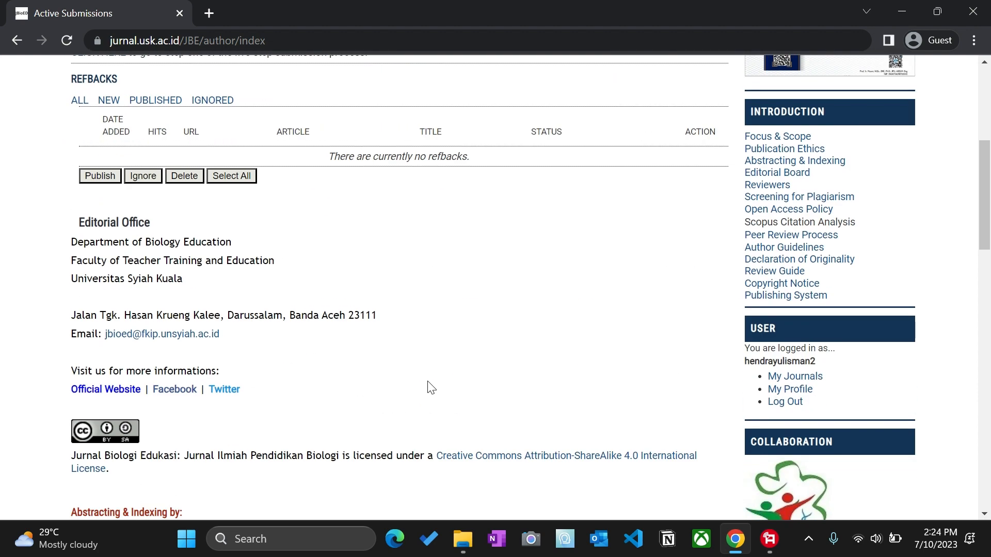
click(767, 530)
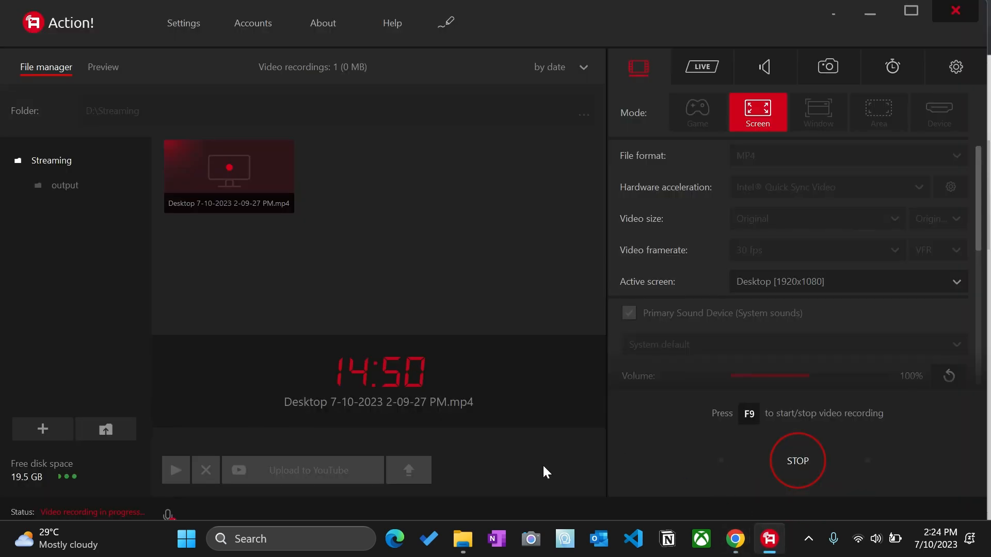